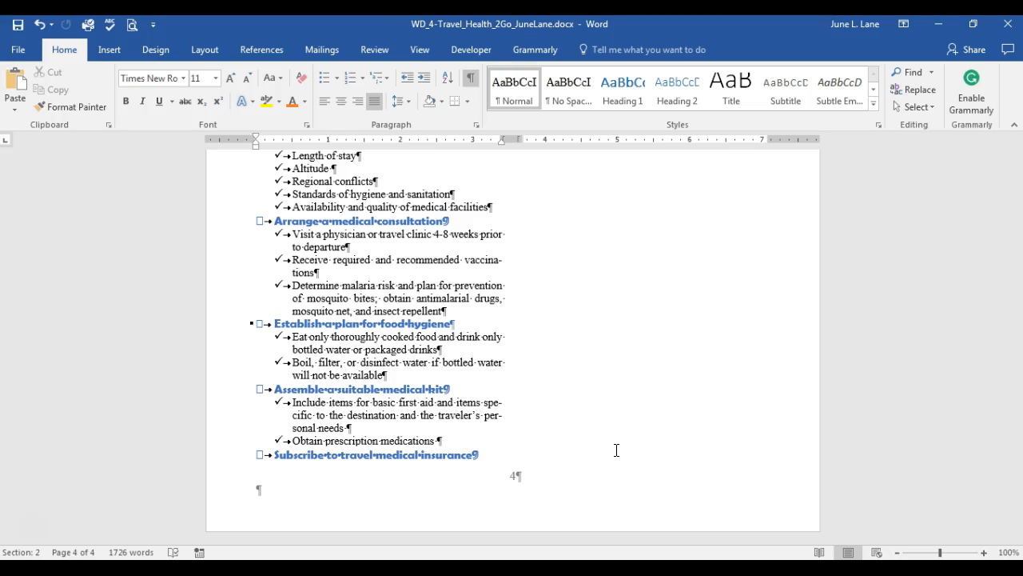
Review the newsletter from the Traveler's Checklist on the last page back to the title on page 1.
scroll(616, 450, "up", 8)
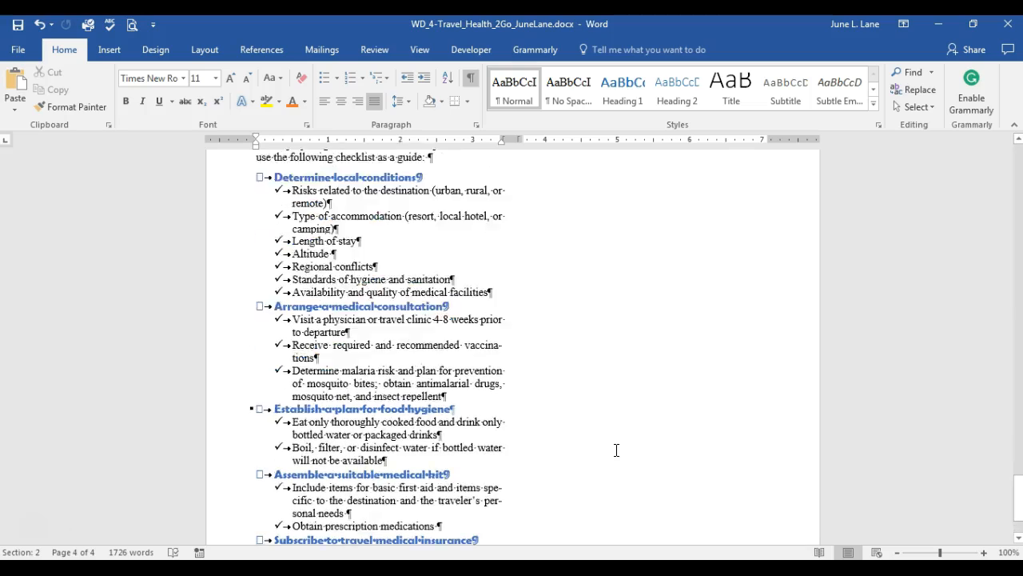
scroll(616, 450, "up", 4)
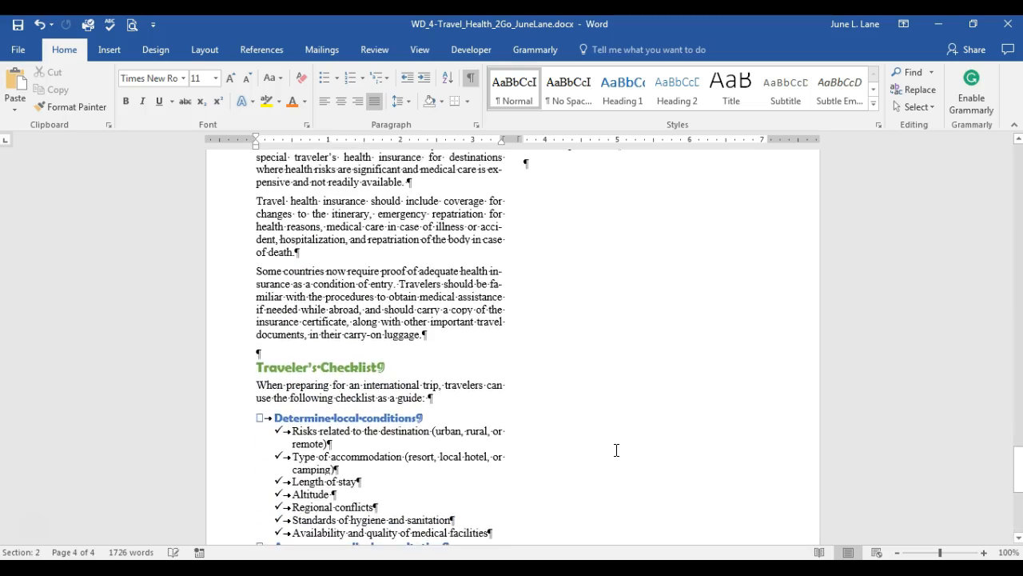
scroll(616, 450, "up", 5)
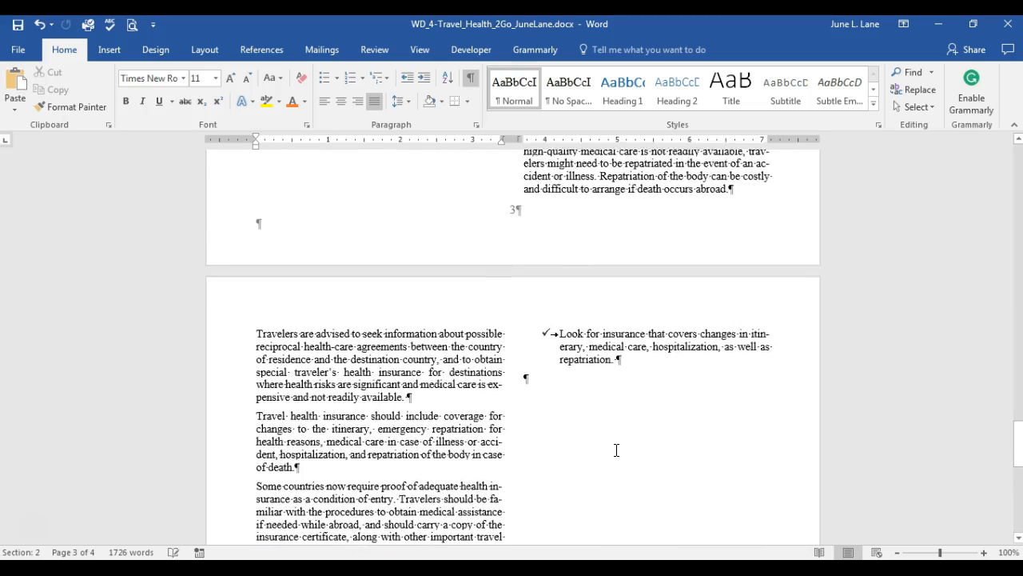
scroll(616, 450, "up", 1)
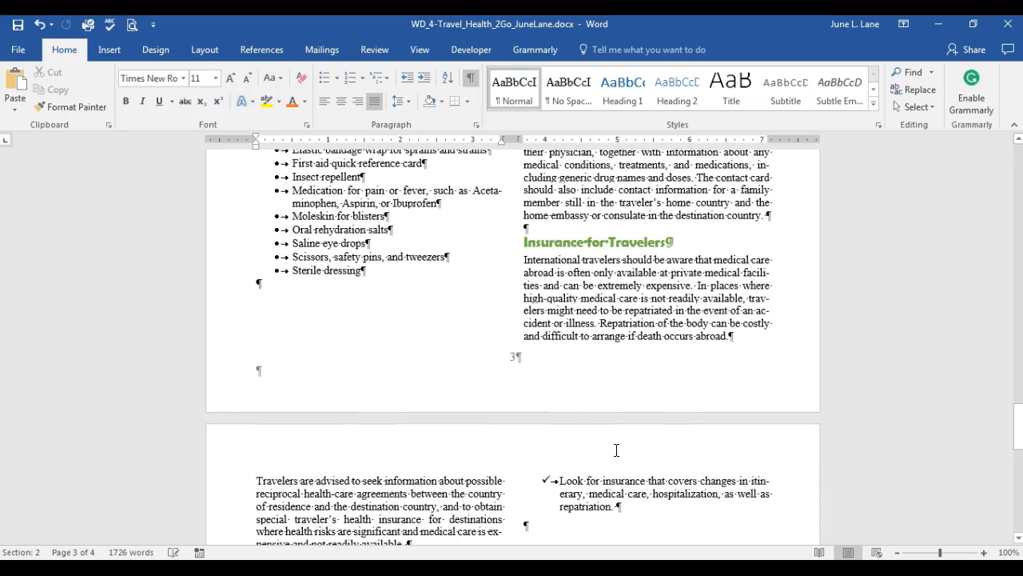
scroll(616, 450, "up", 3)
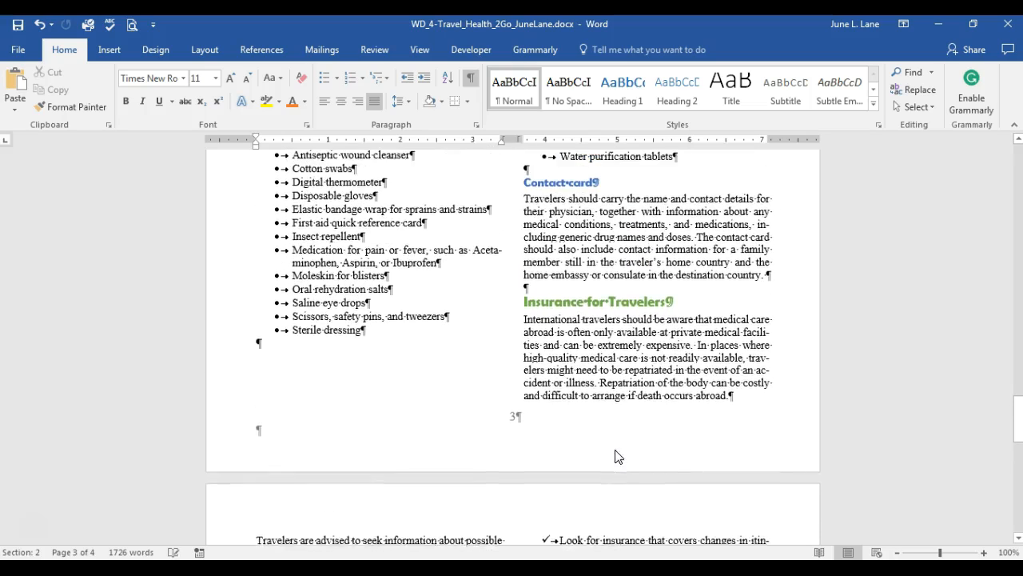
scroll(617, 450, "up", 5)
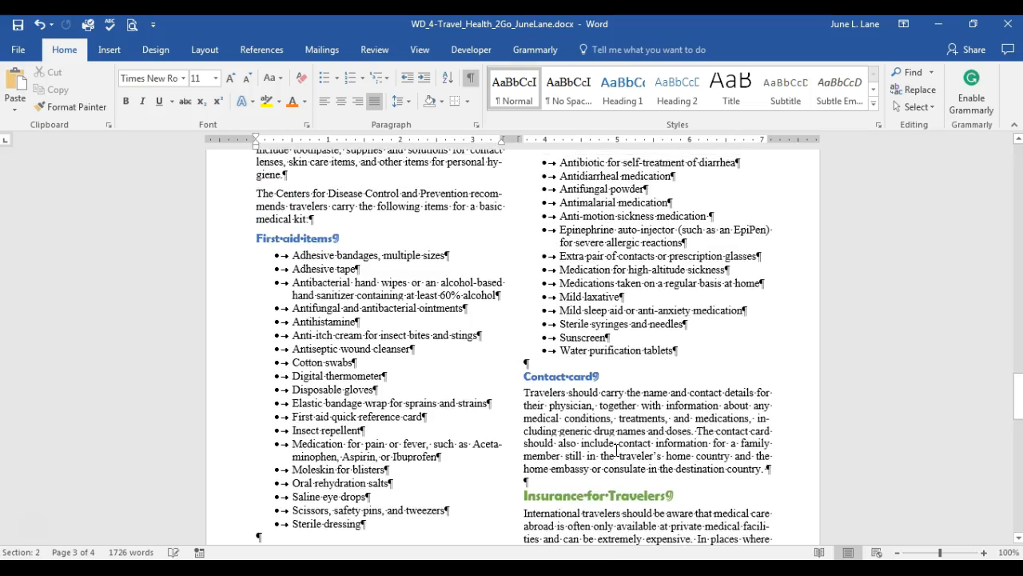
scroll(616, 450, "up", 3)
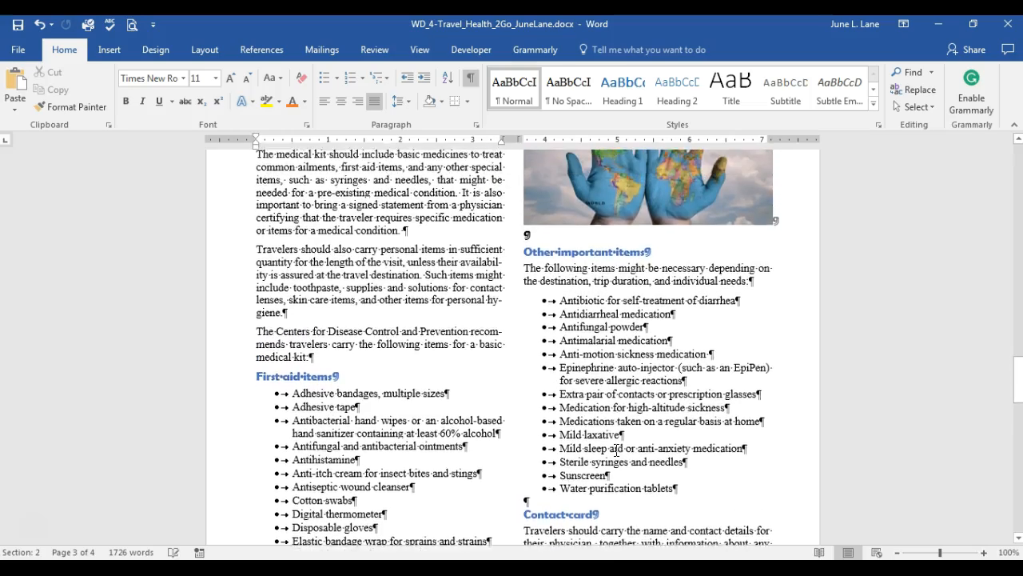
scroll(617, 450, "up", 2)
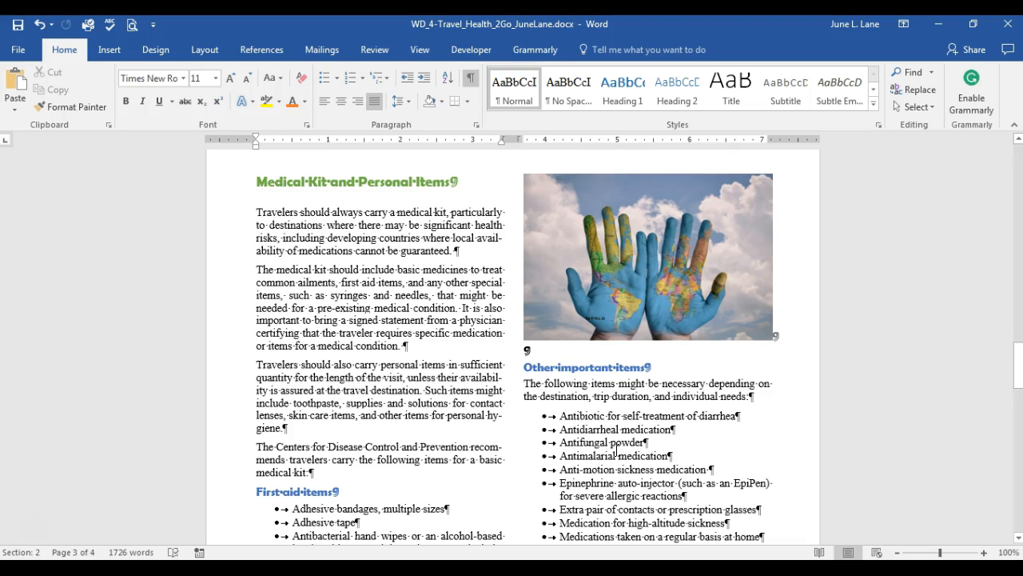
scroll(616, 450, "up", 2)
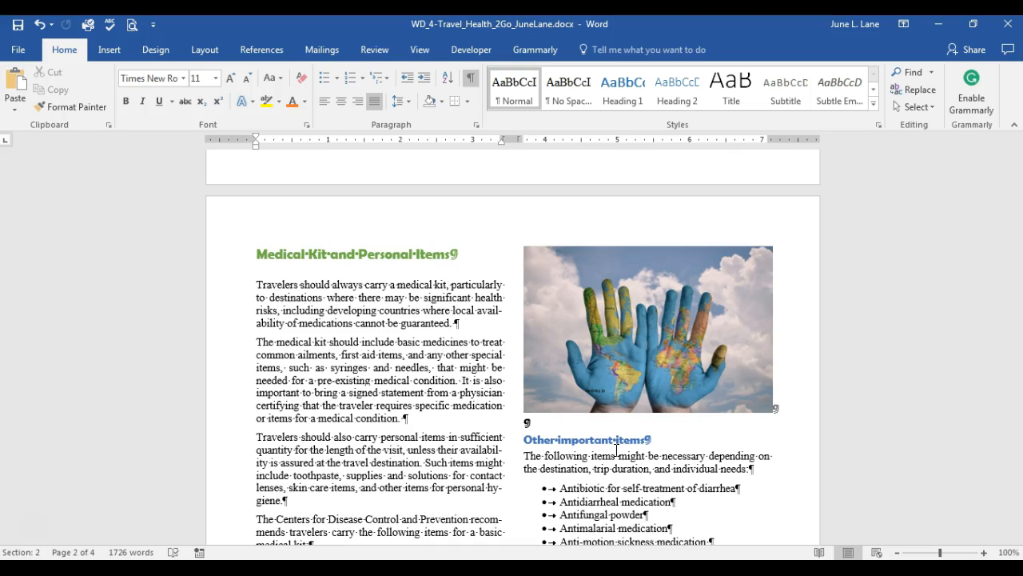
scroll(616, 450, "up", 1)
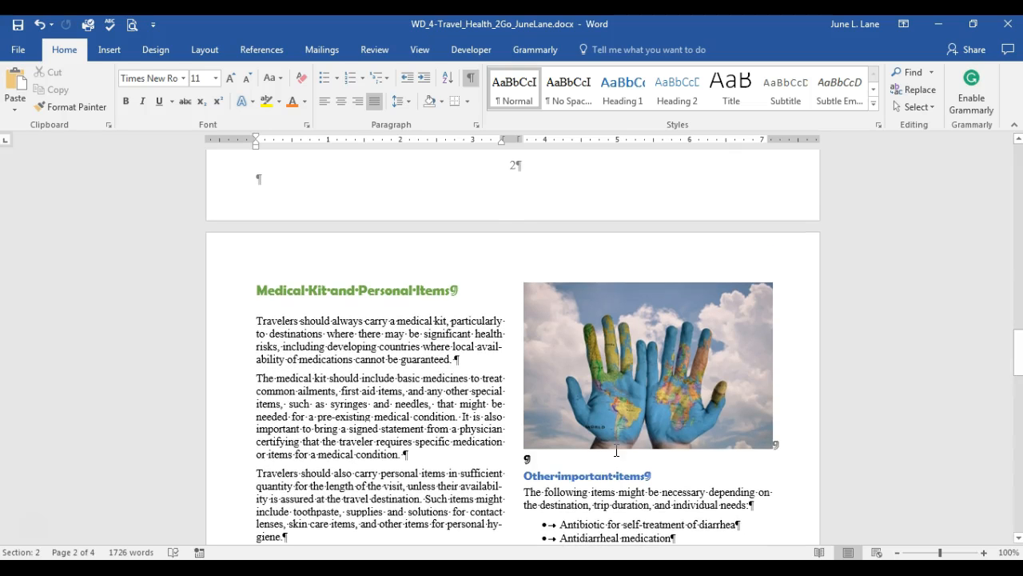
scroll(616, 450, "up", 7)
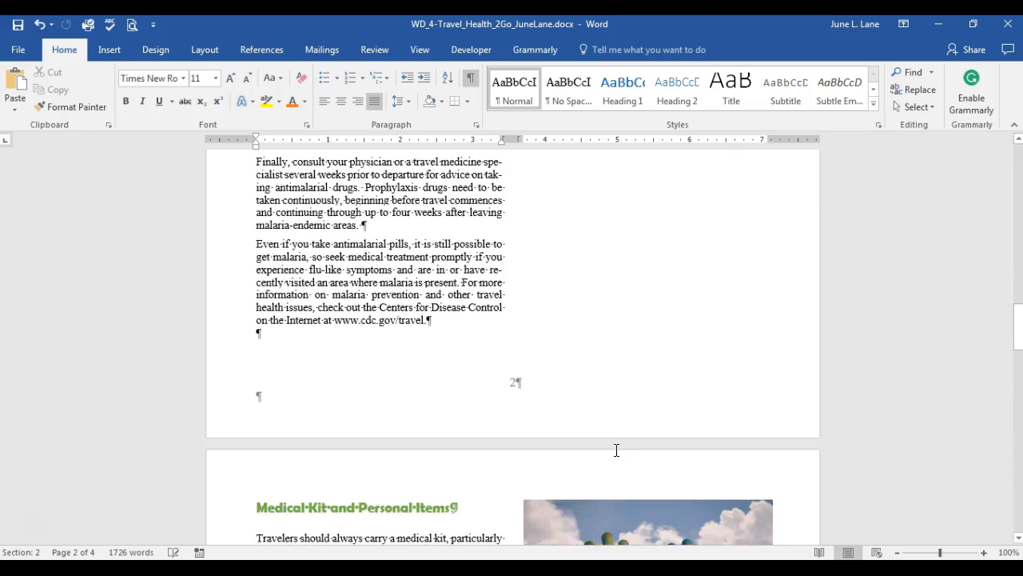
key("ctrl+Home")
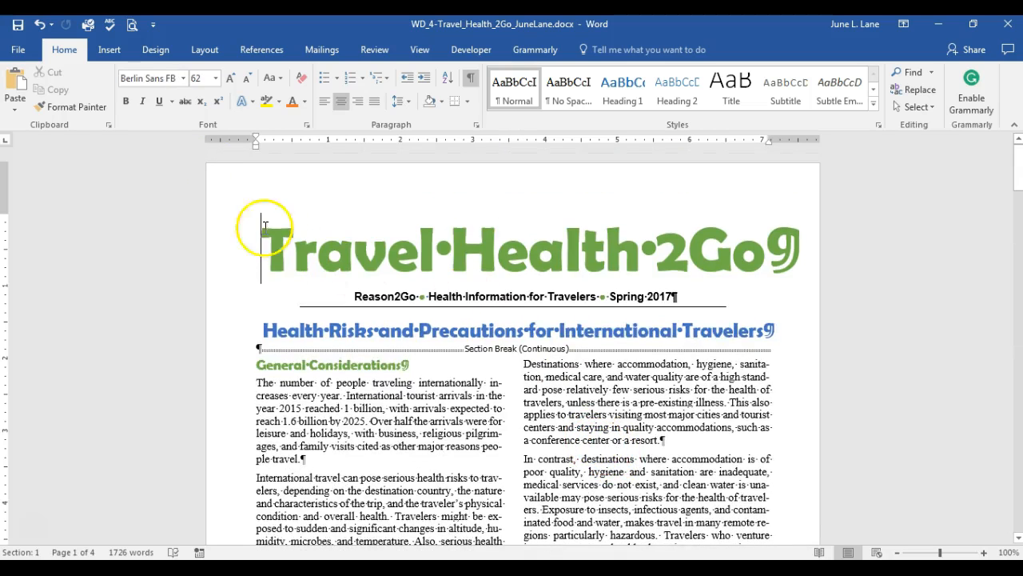
Insert a built-in Blank header on the newsletter's first page.
left_click(108, 52)
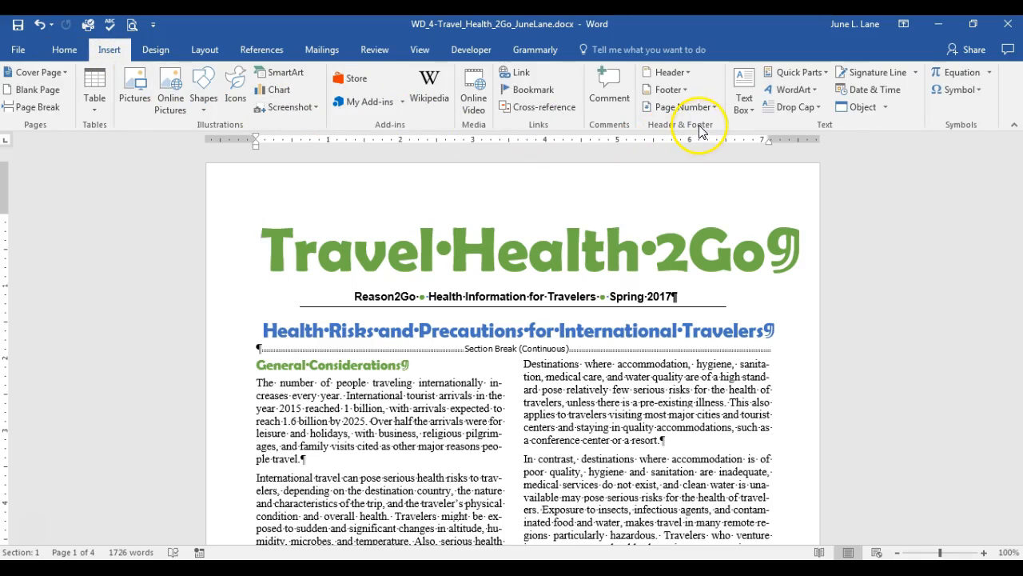
left_click(687, 73)
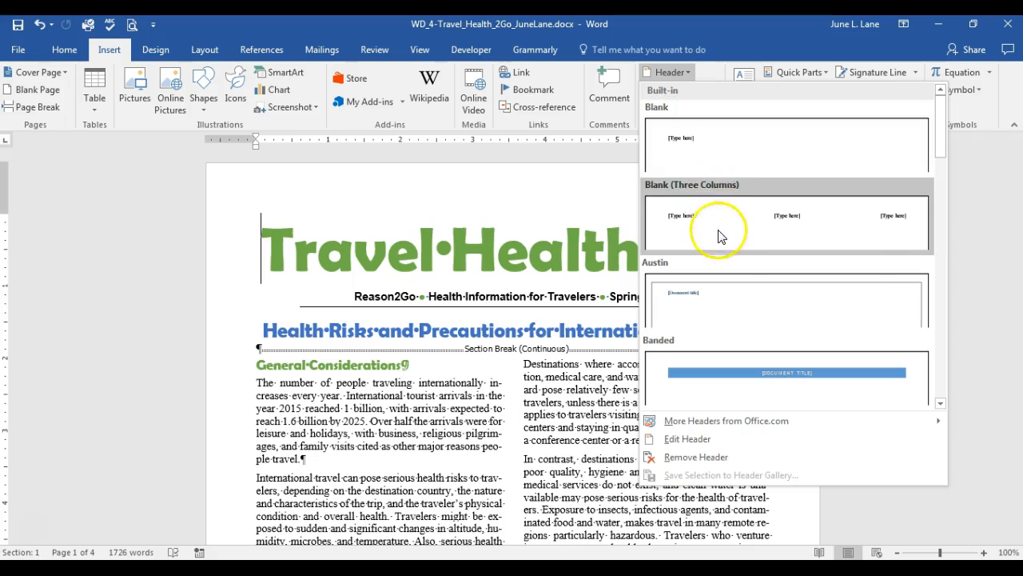
scroll(740, 313, "down", 5)
scroll(740, 313, "down", 3)
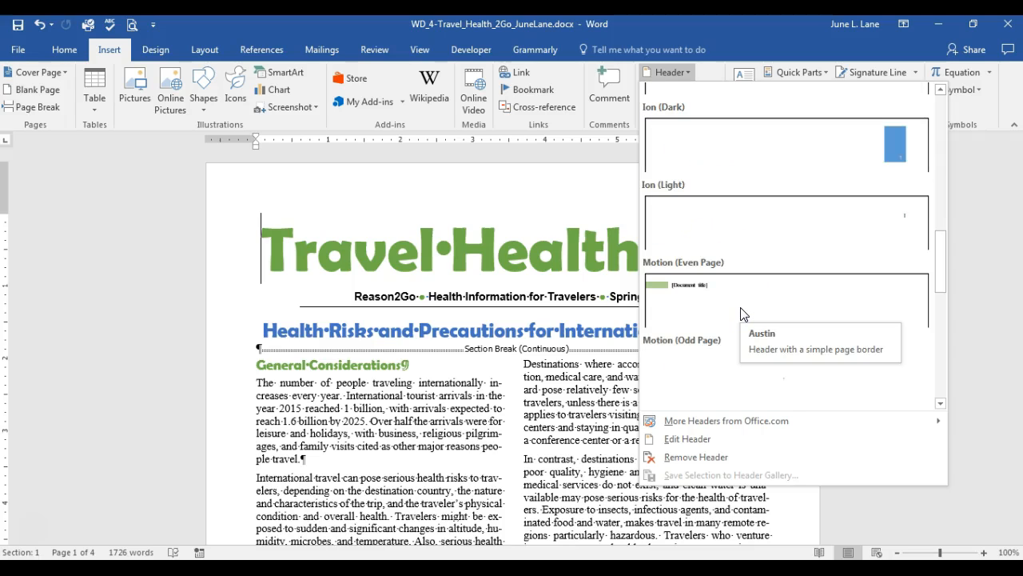
scroll(741, 314, "down", 3)
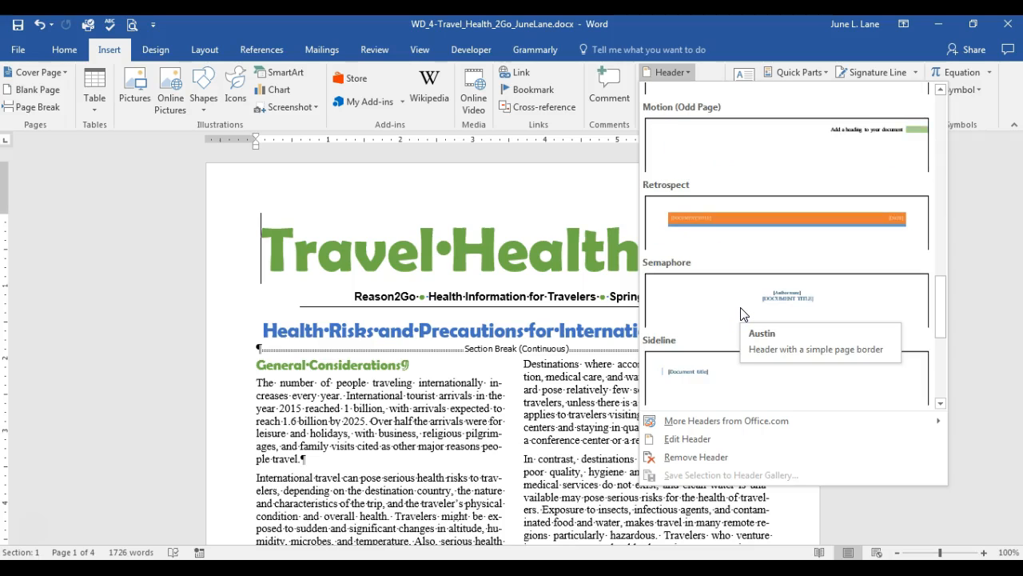
scroll(740, 313, "up", 4)
scroll(740, 313, "up", 5)
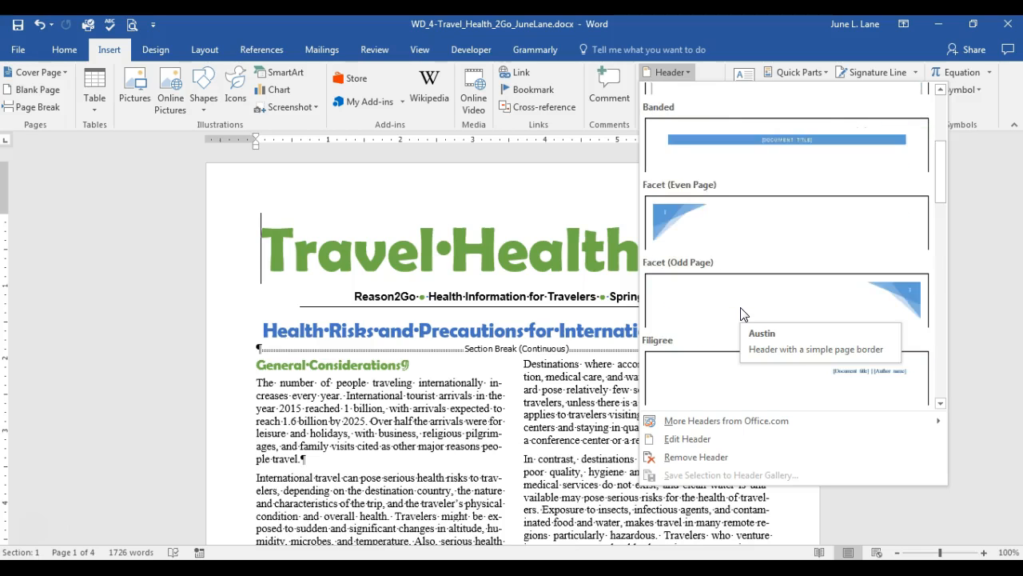
left_click(713, 133)
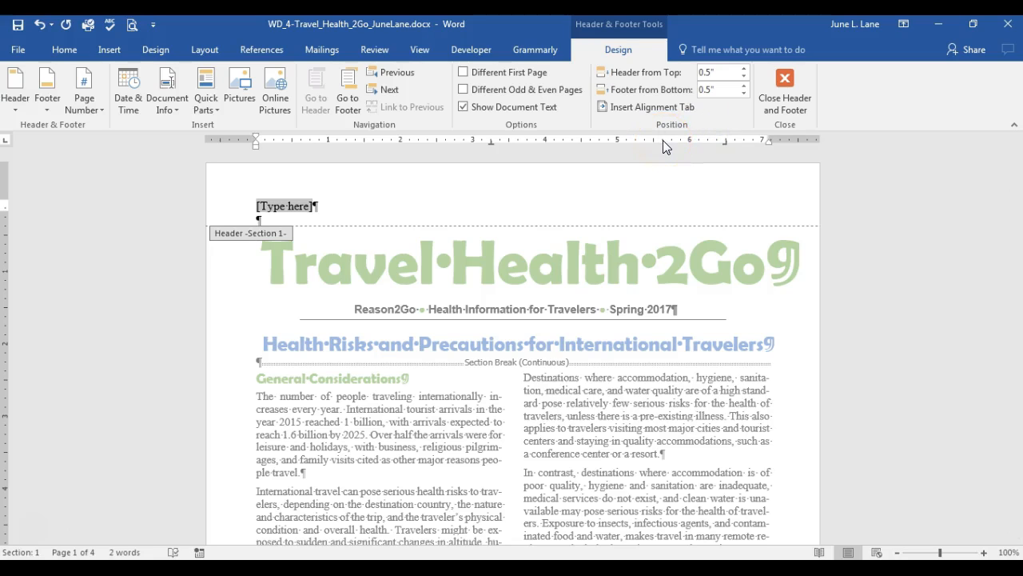
Fill the header placeholder with "Reason2Go Health Information for Travelers".
type("Reason")
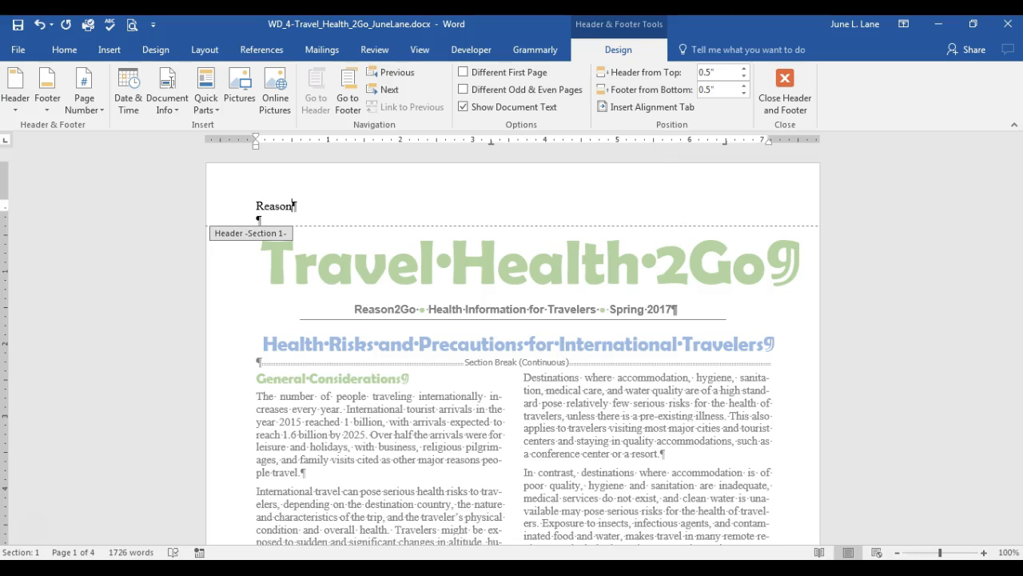
type("2Go Health In")
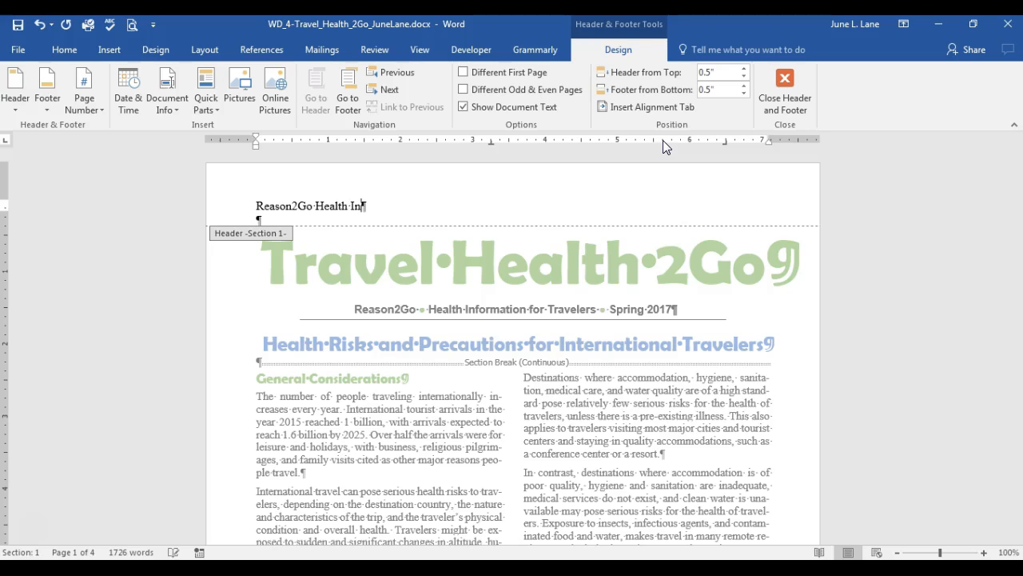
type("formation for Travelers")
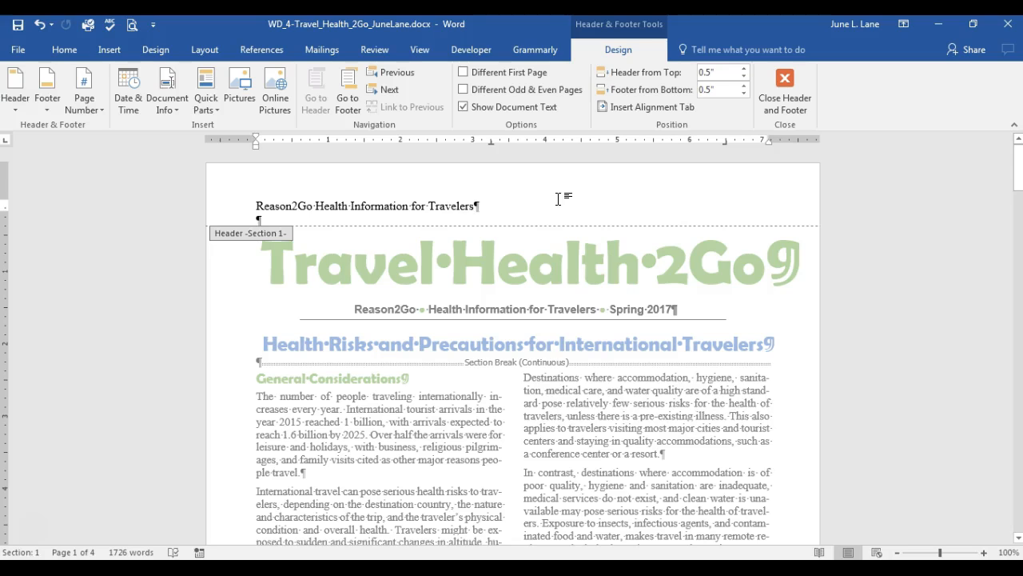
Set the font of the whole header text line to Berlin Sans FB Demi.
left_click(474, 207)
mouse_move(474, 207)
left_mouse_down()
mouse_move(344, 195)
mouse_move(263, 207)
mouse_move(475, 207)
left_mouse_up()
left_click(277, 209)
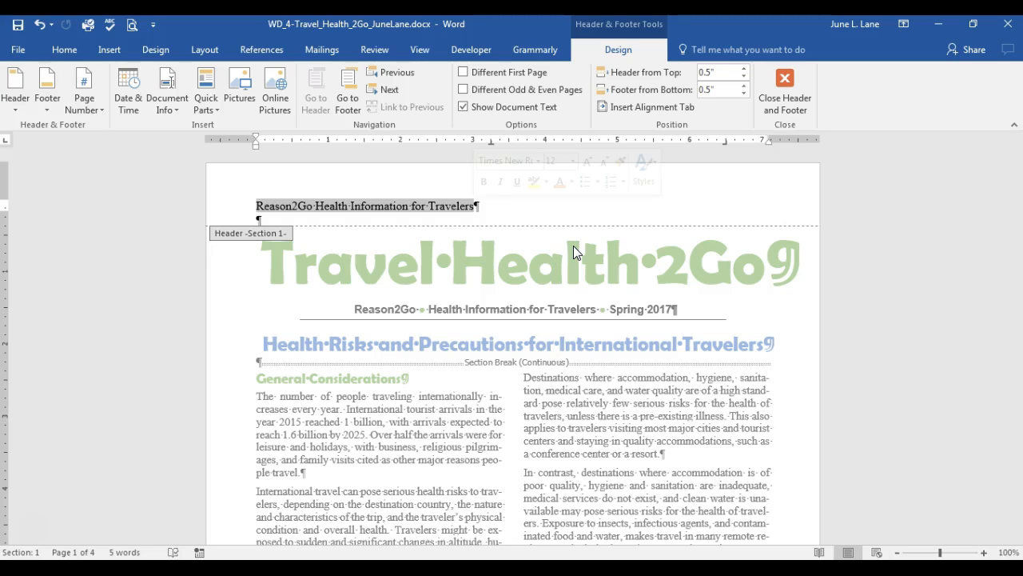
left_click(63, 51)
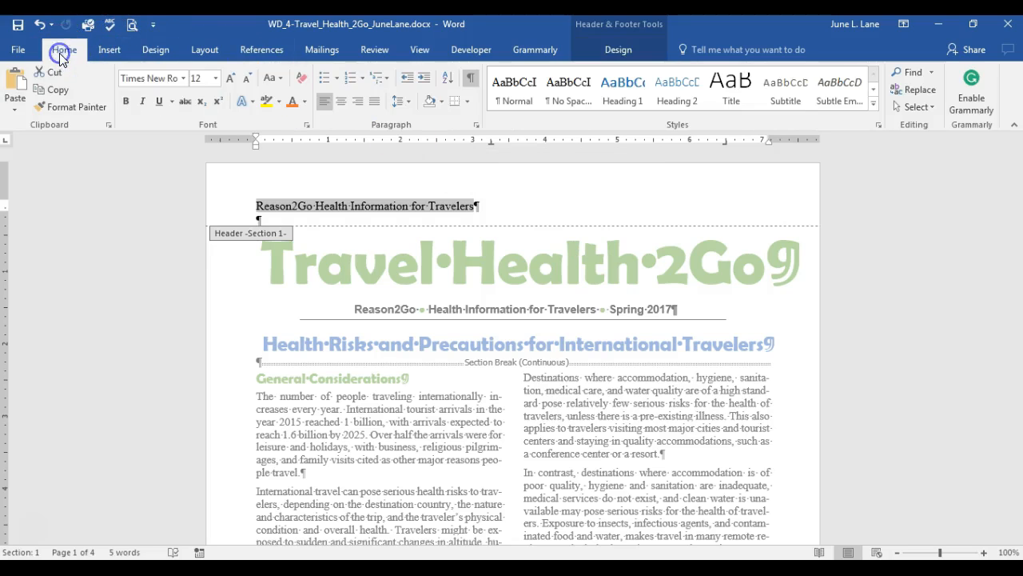
left_click(186, 81)
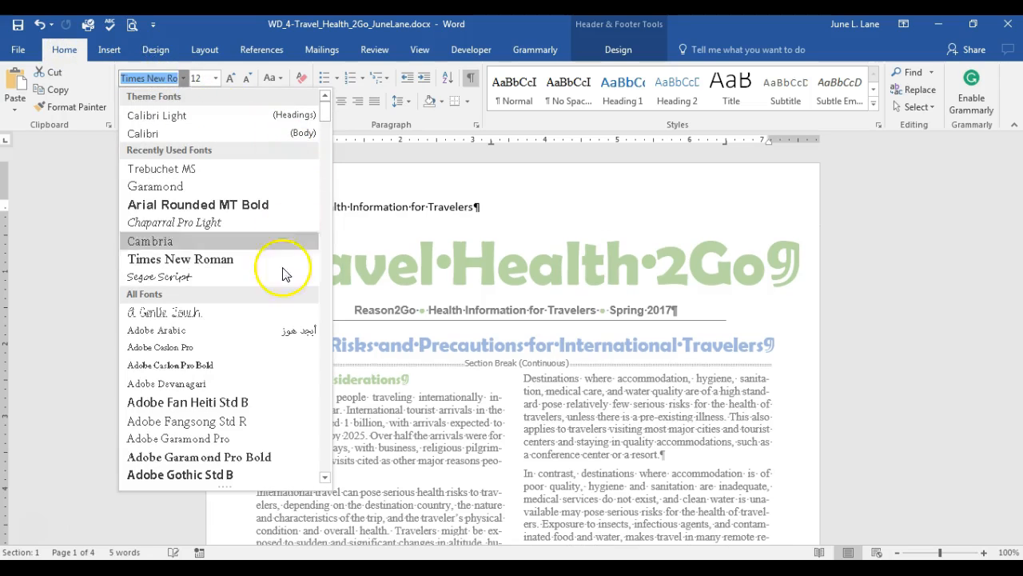
scroll(278, 333, "down", 10)
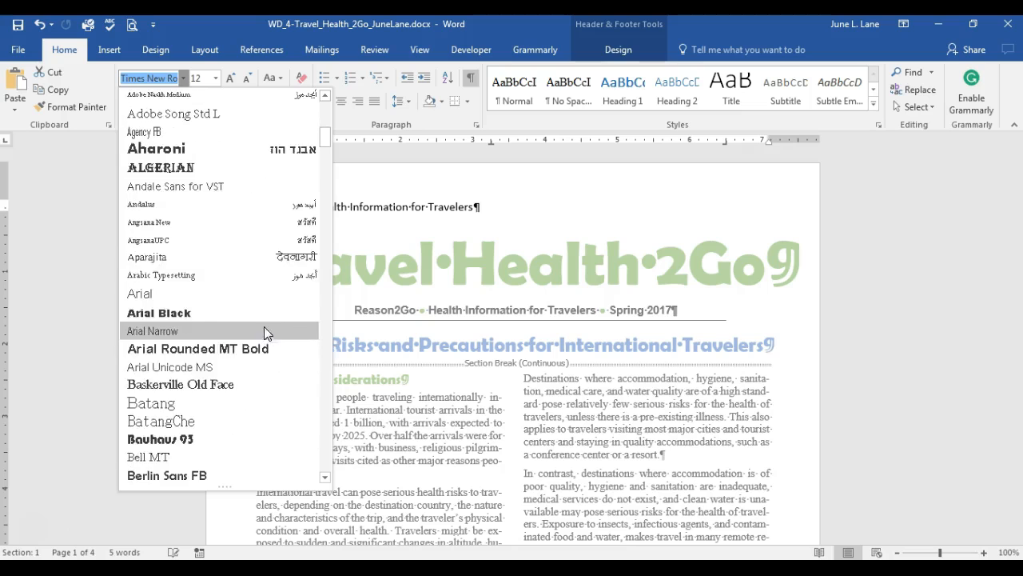
scroll(238, 334, "down", 3)
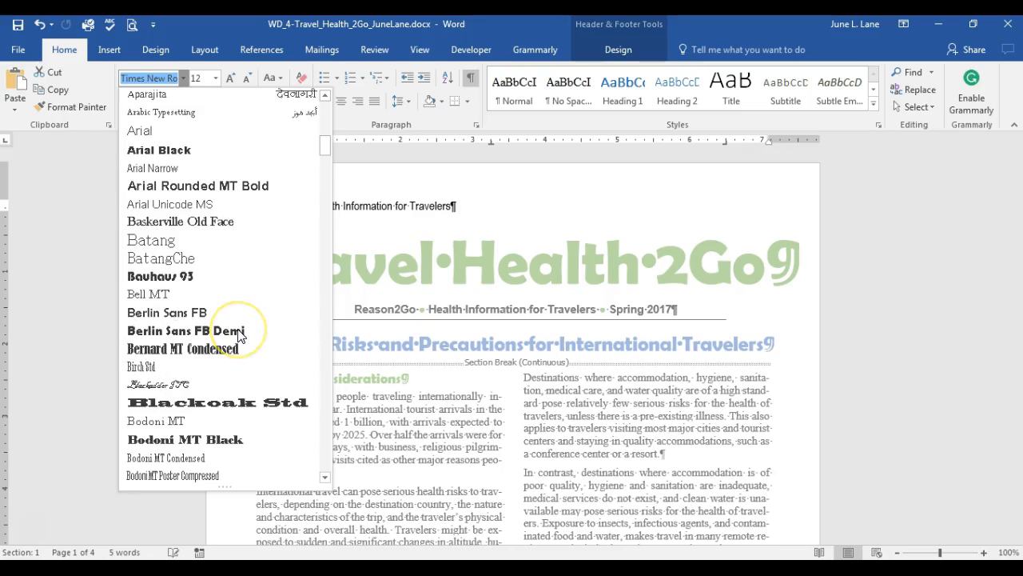
left_click(196, 332)
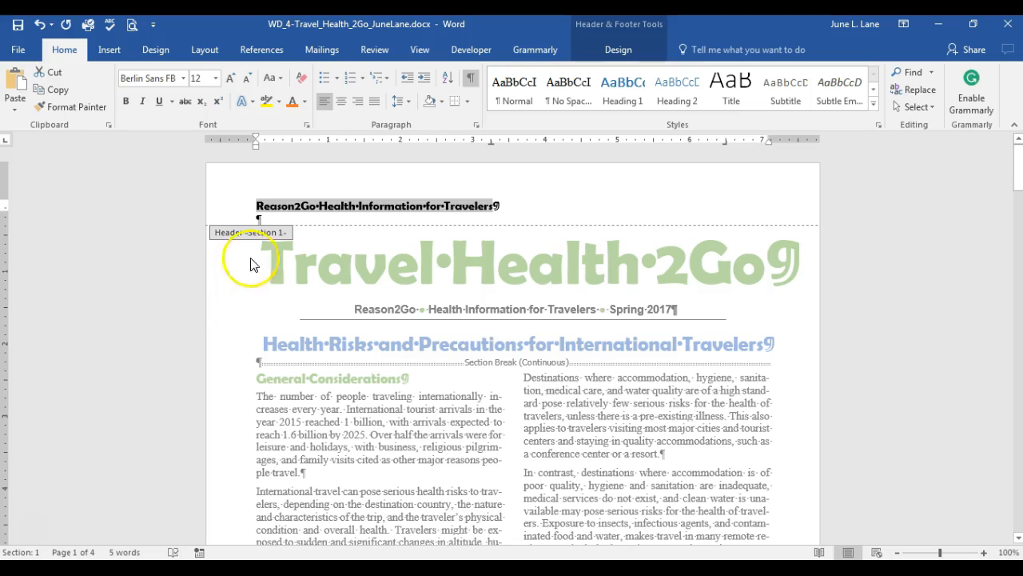
Color the header text with the darker blue theme color and center it.
left_click(304, 102)
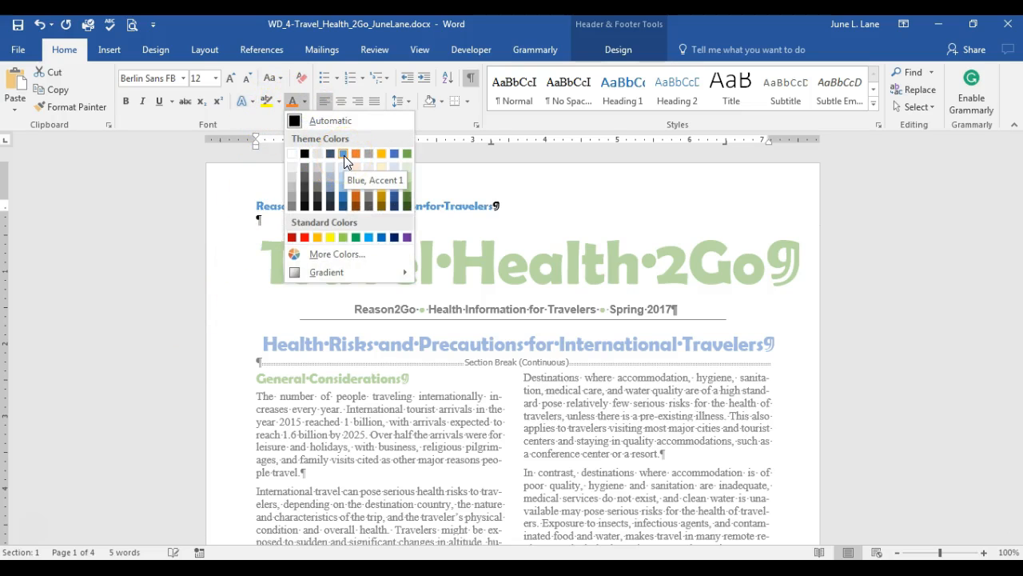
left_click(395, 154)
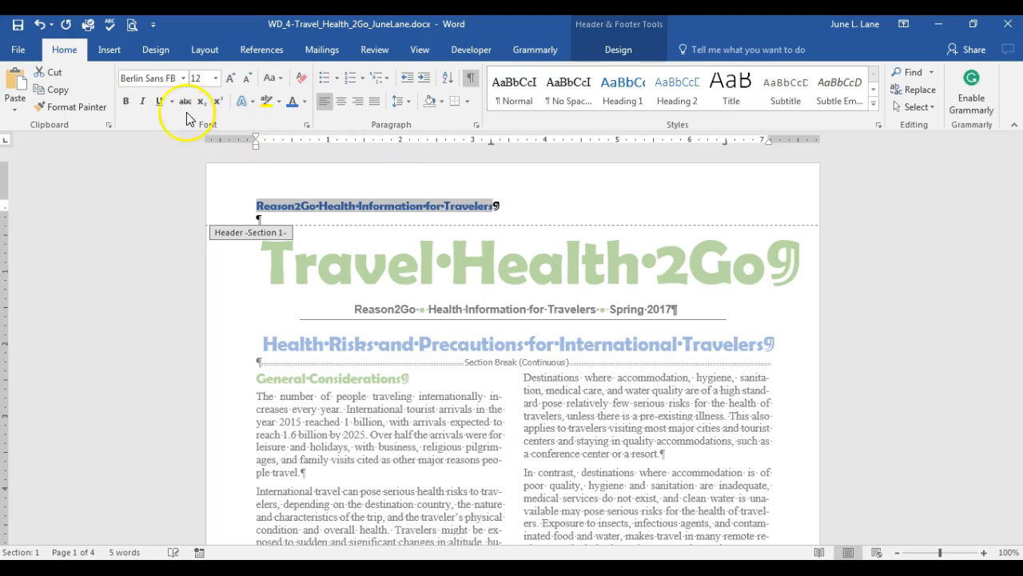
left_click(342, 101)
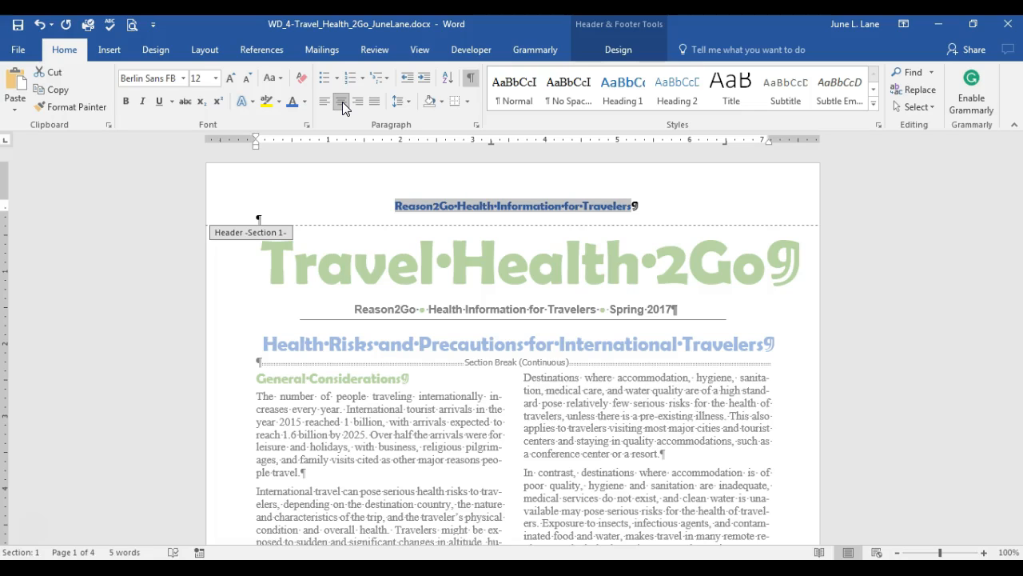
left_click(455, 102)
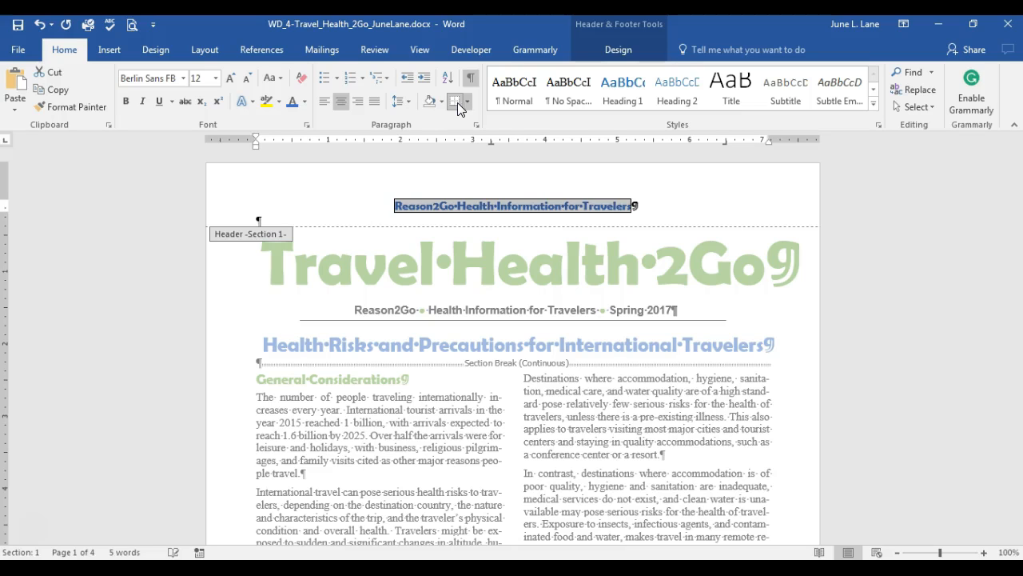
left_click(468, 103)
left_click(482, 127)
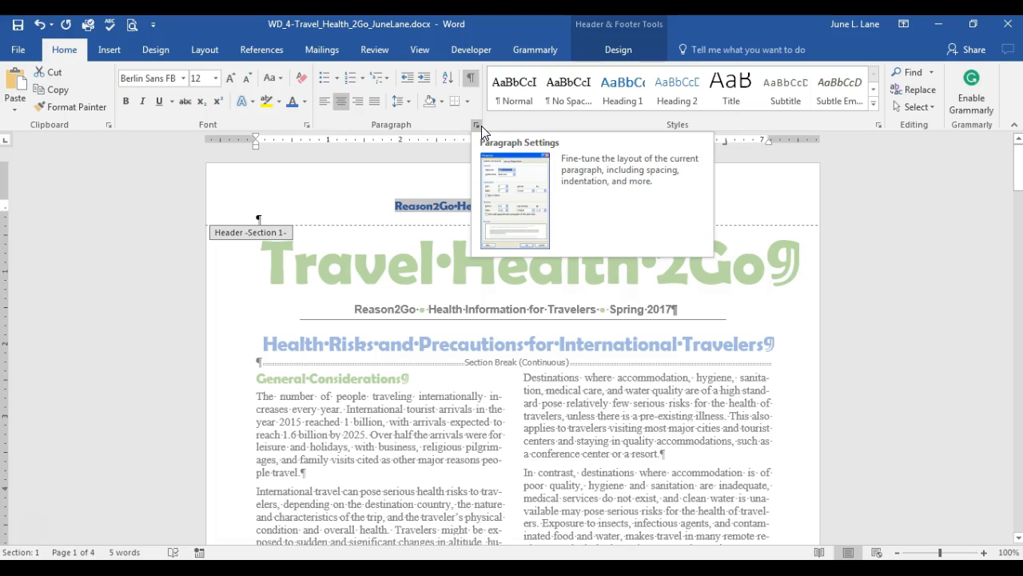
left_click(406, 227)
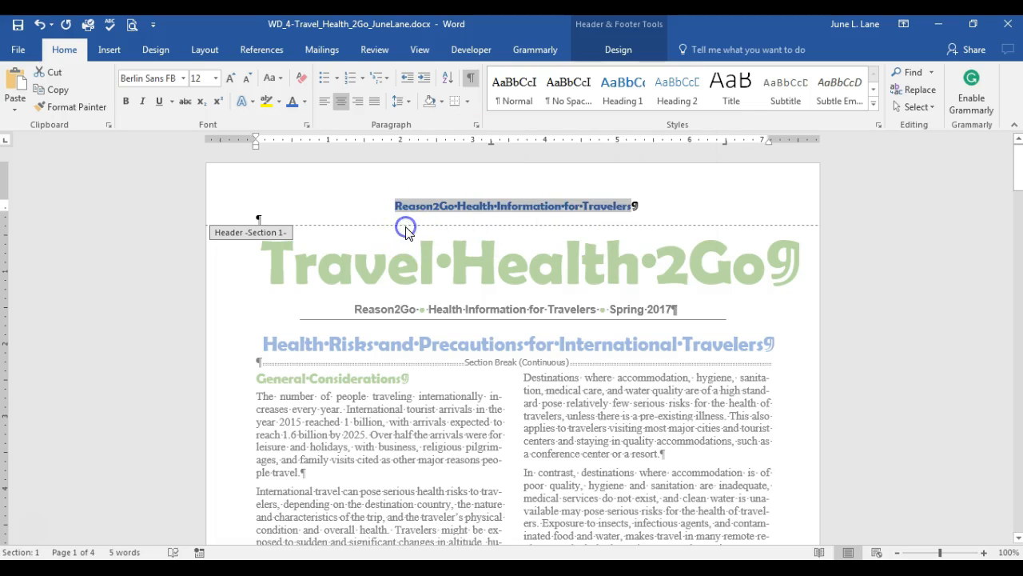
left_click(452, 103)
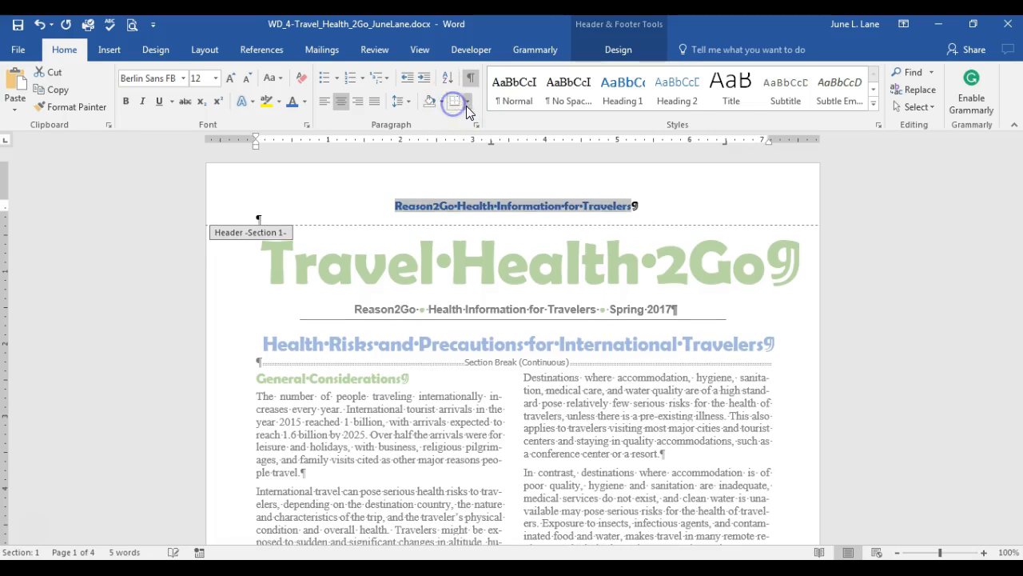
left_click(467, 104)
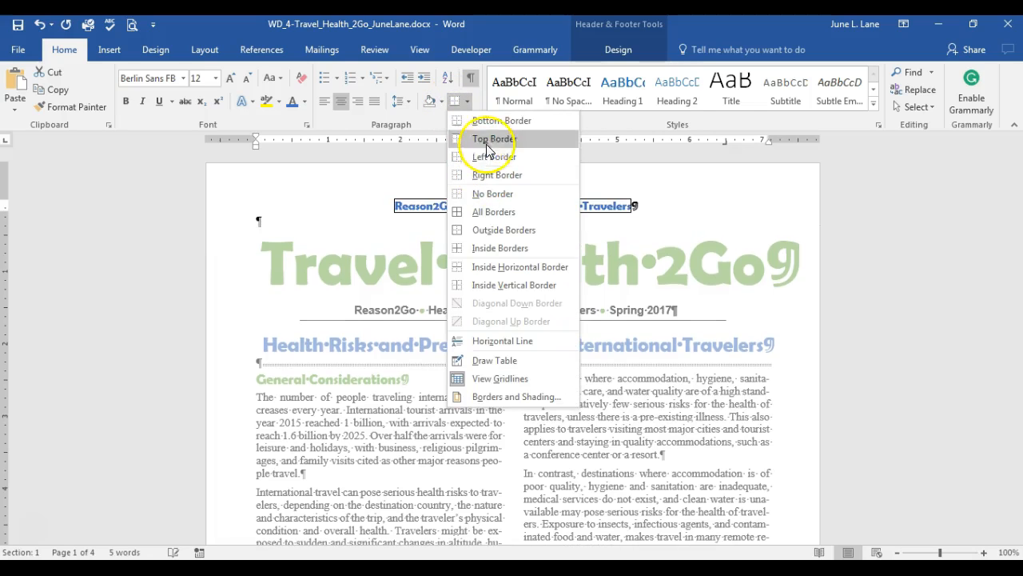
left_click(493, 128)
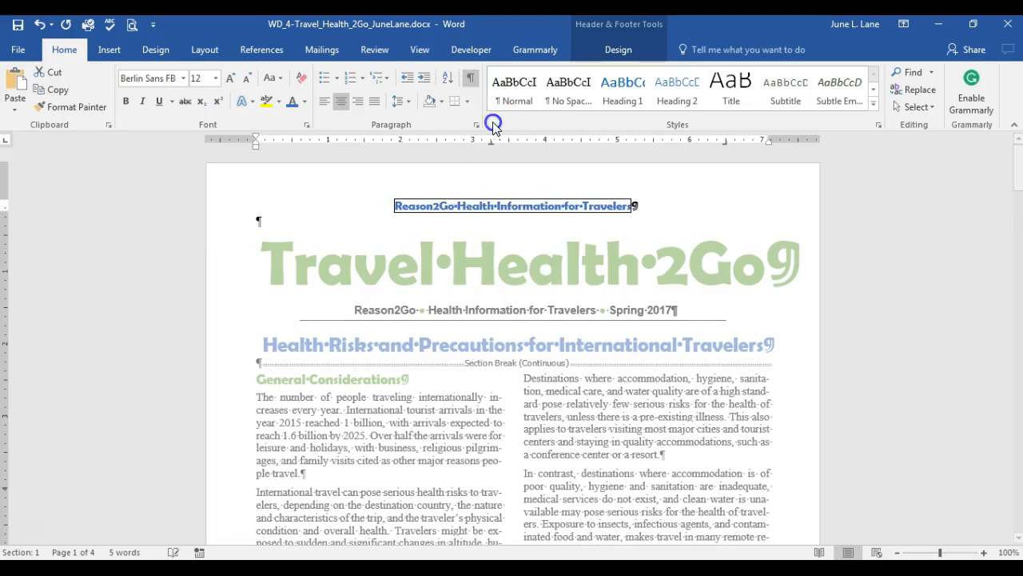
left_click(506, 207)
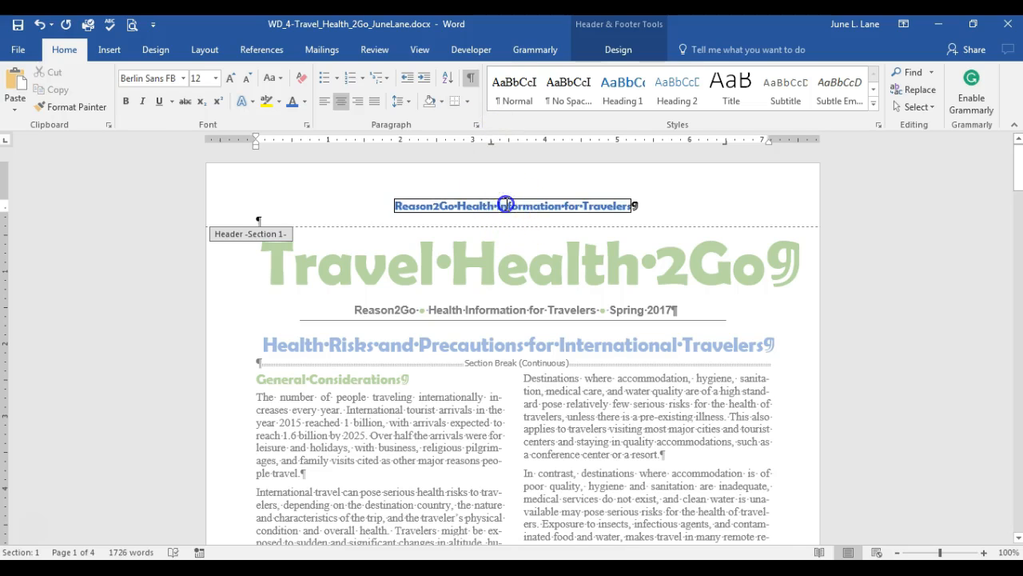
triple_click(506, 205)
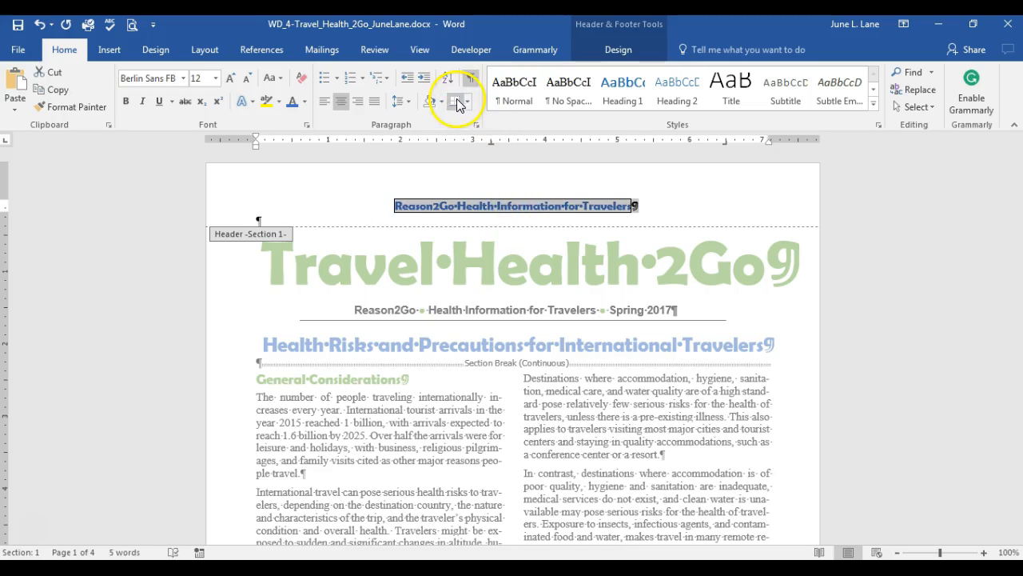
left_click(456, 101)
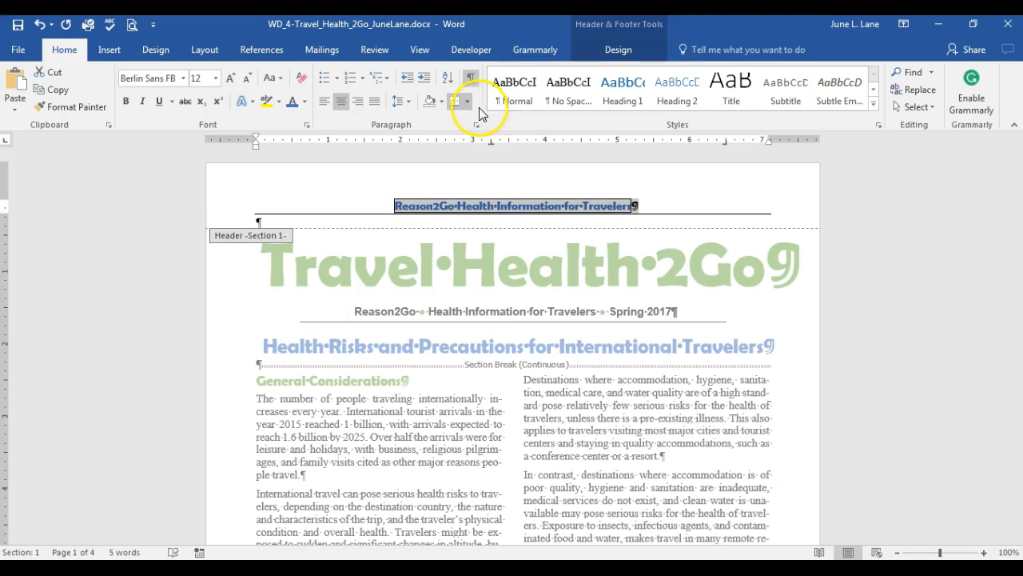
left_click(39, 25)
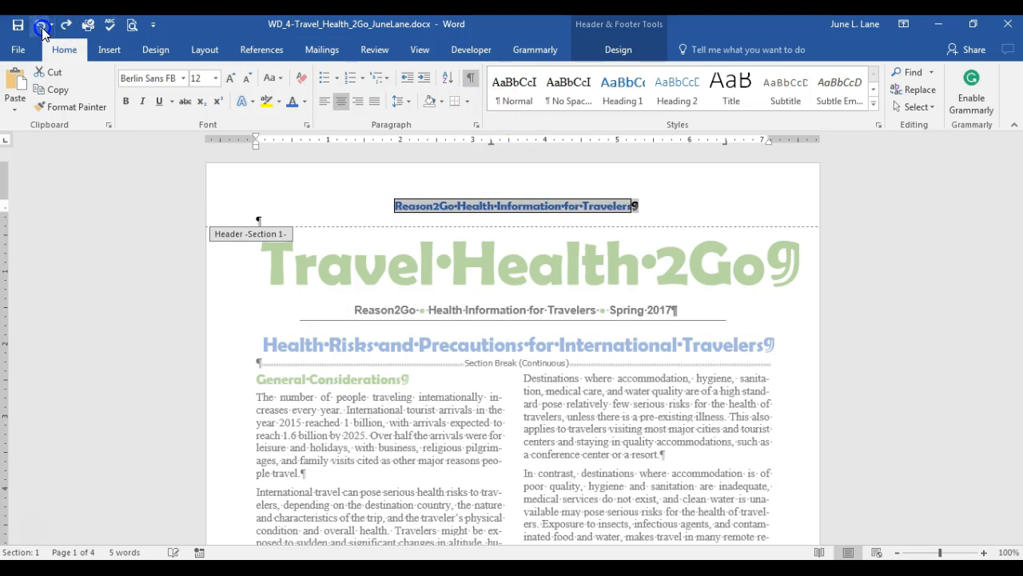
left_click(39, 25)
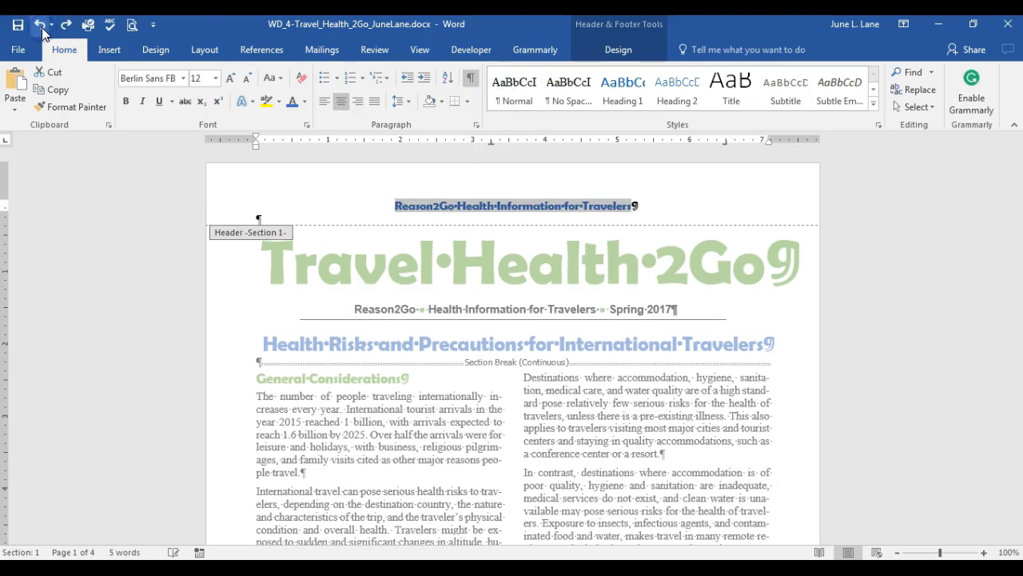
Add a bottom border under the whole header paragraph, including its paragraph mark.
left_click(391, 200)
mouse_move(394, 206)
left_mouse_down()
mouse_move(257, 214)
mouse_move(640, 206)
left_mouse_up()
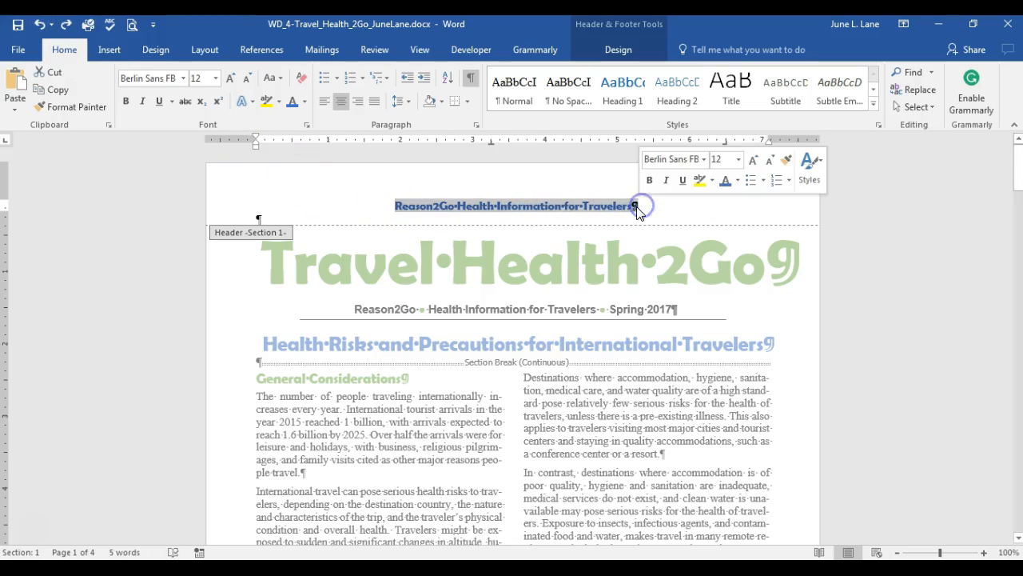
left_click(456, 103)
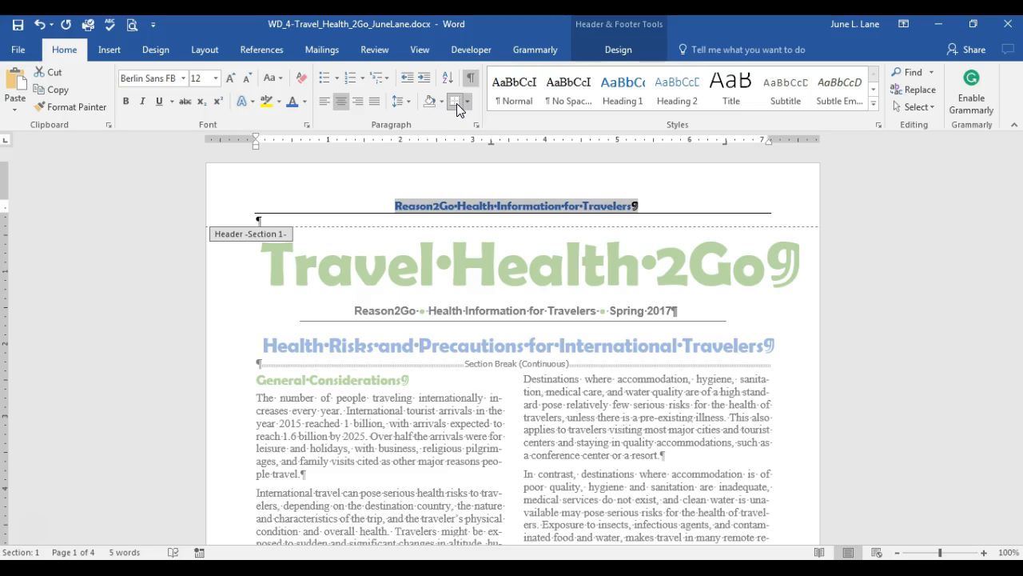
Go to the footer of the first page and set its page number's font to Berlin Sans FB Demi.
left_click(622, 48)
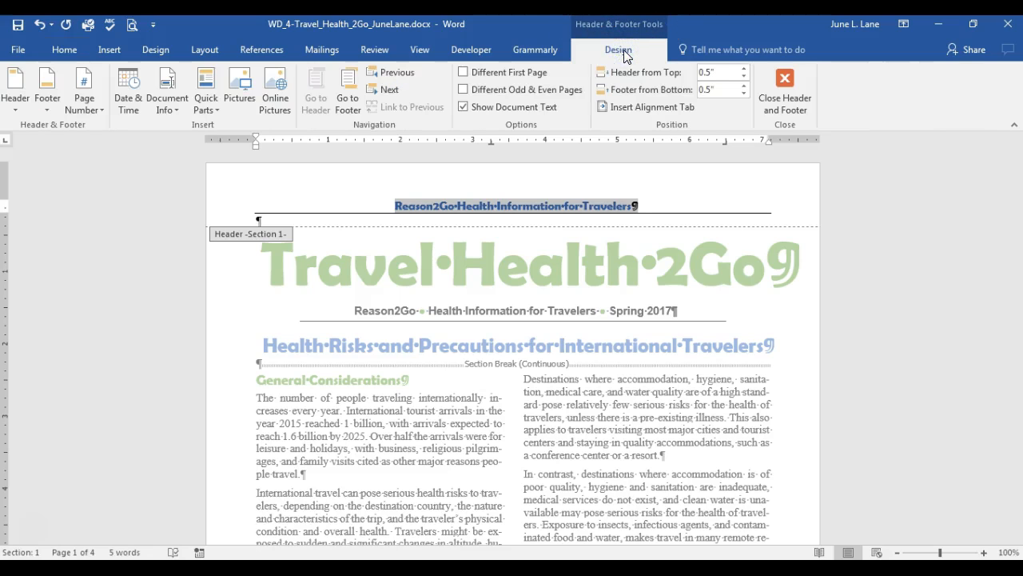
left_click(351, 80)
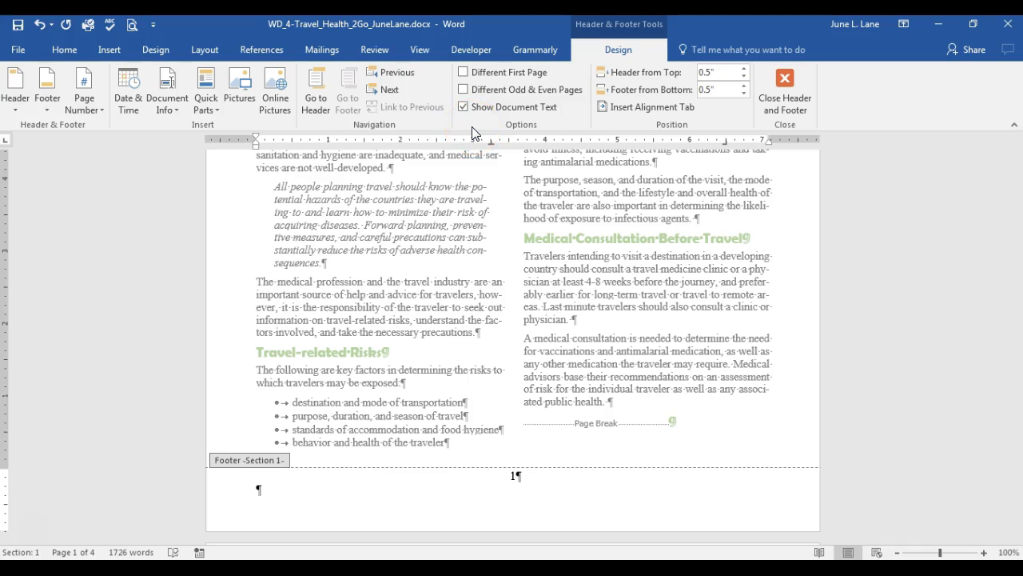
left_click(90, 103)
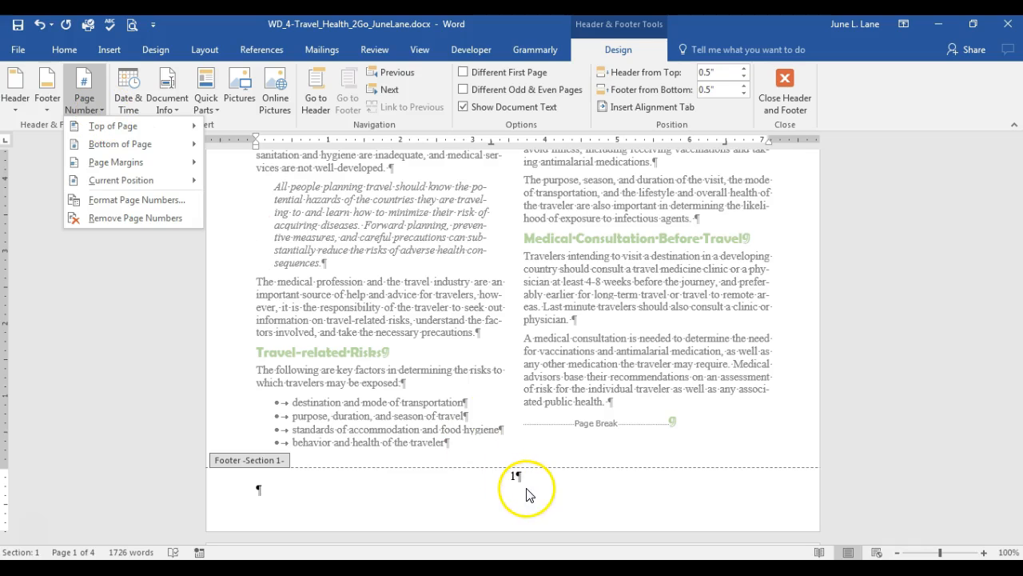
left_click(513, 475)
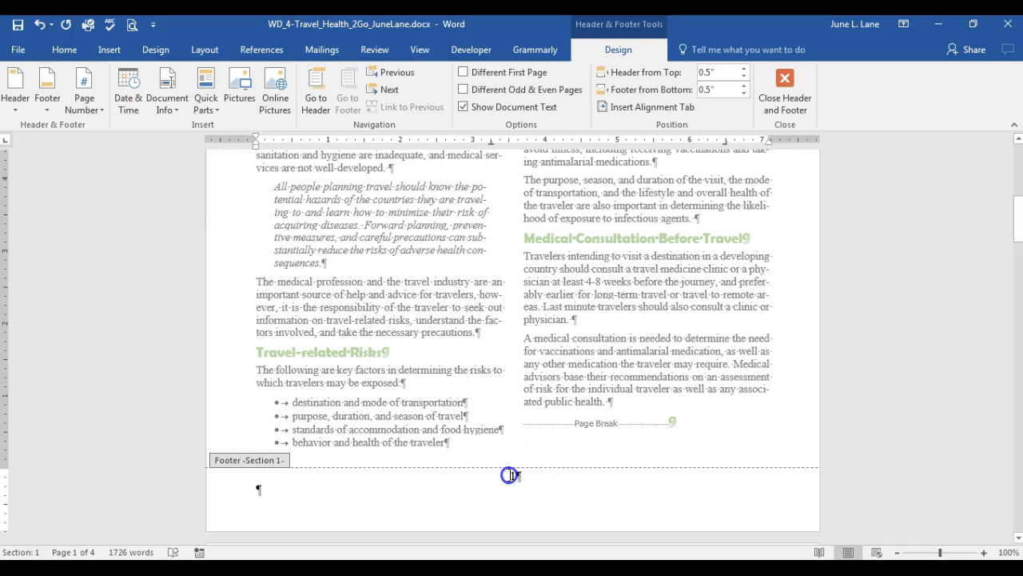
double_click(519, 477)
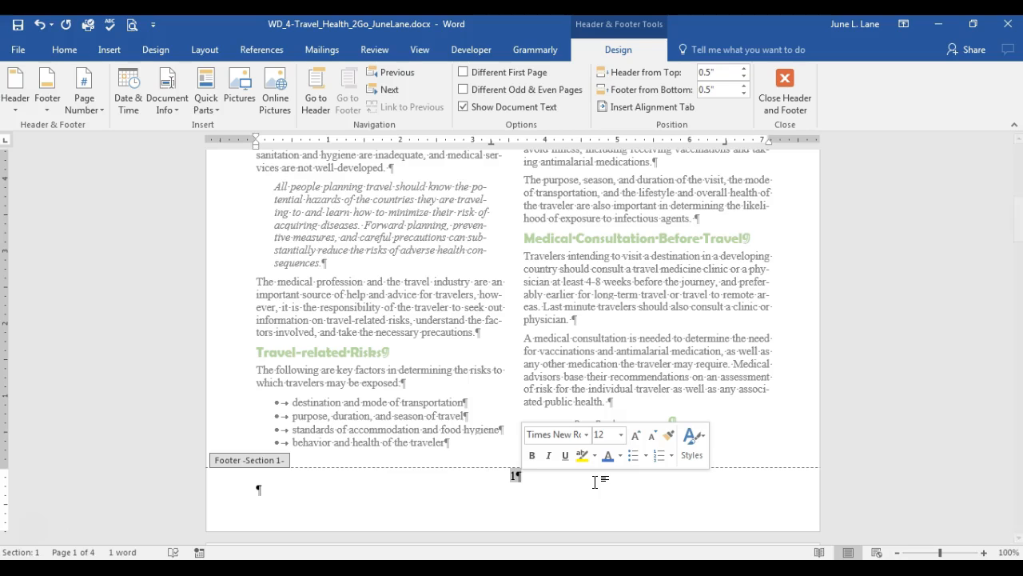
left_click(71, 52)
left_click(183, 77)
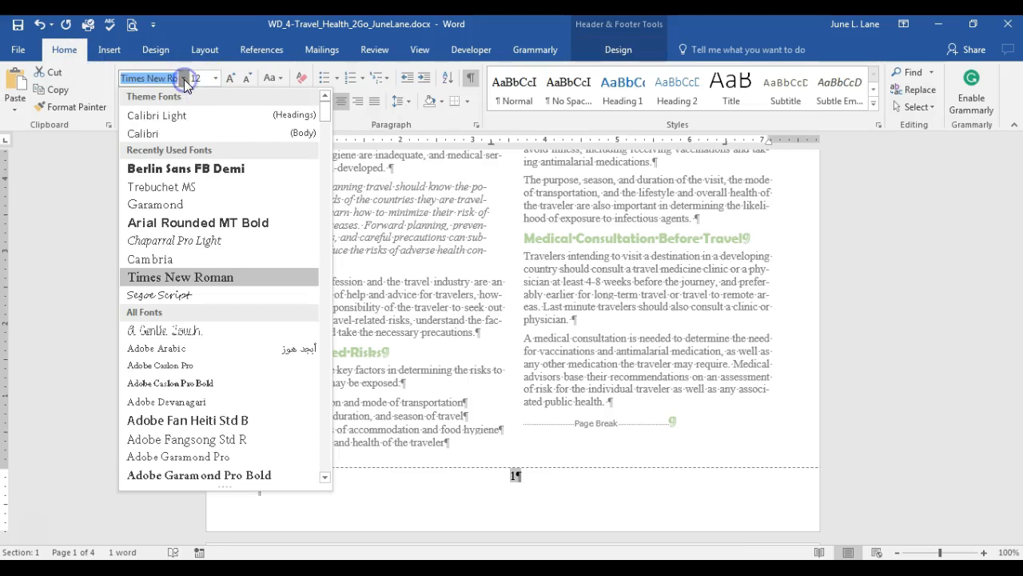
left_click(204, 169)
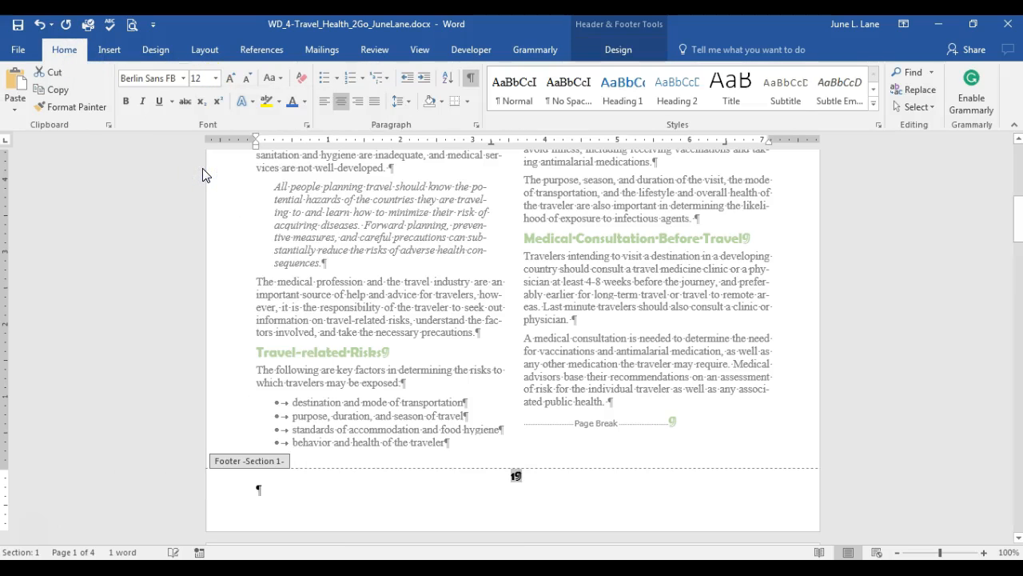
Color the footer page number the same blue as the header text and close the header and footer.
left_click(290, 103)
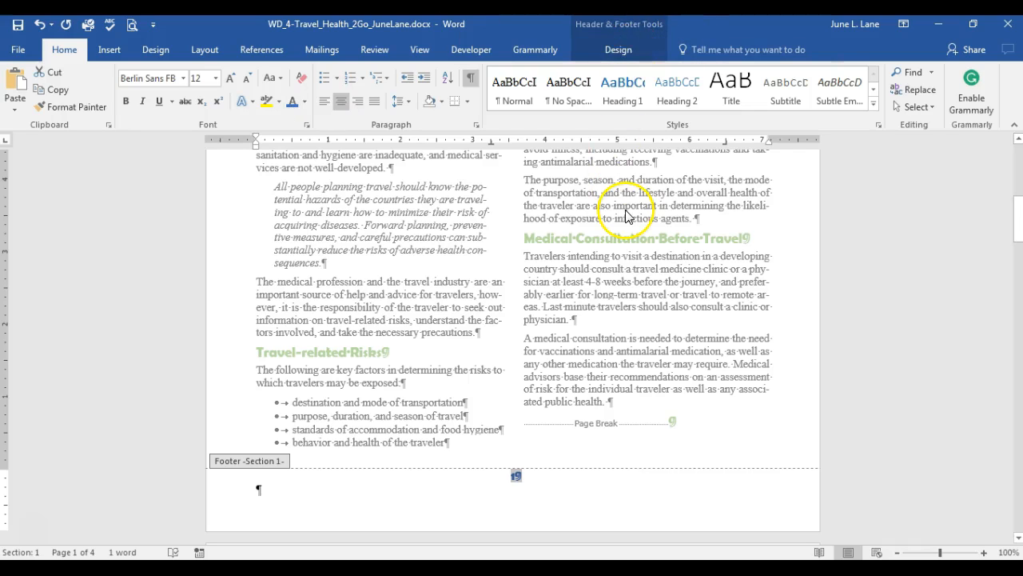
left_click(619, 51)
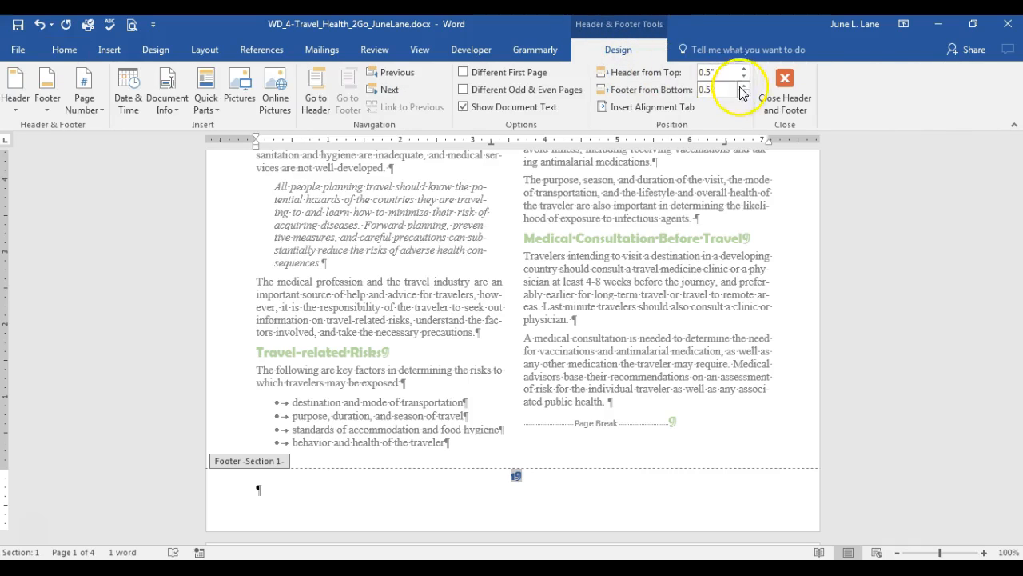
left_click(783, 94)
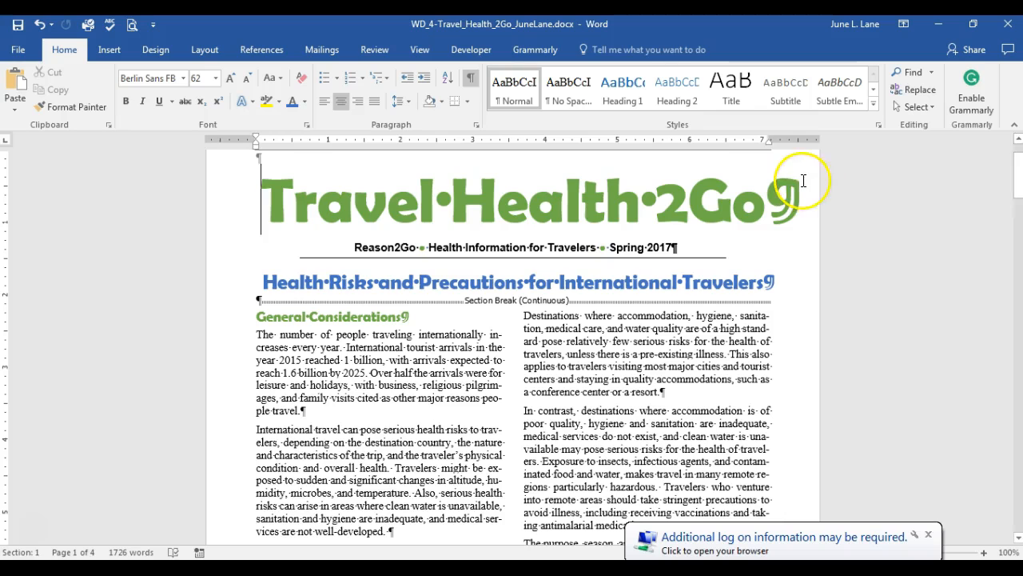
Reopen the header on page 1 and turn on the Different First Page option.
scroll(599, 209, "up", 2)
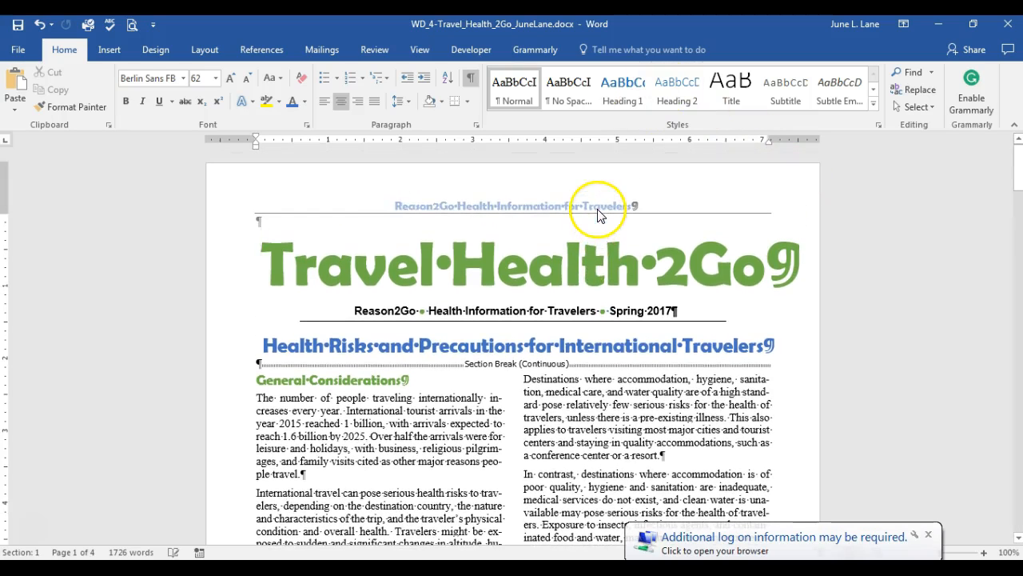
left_click(375, 206)
double_click(376, 206)
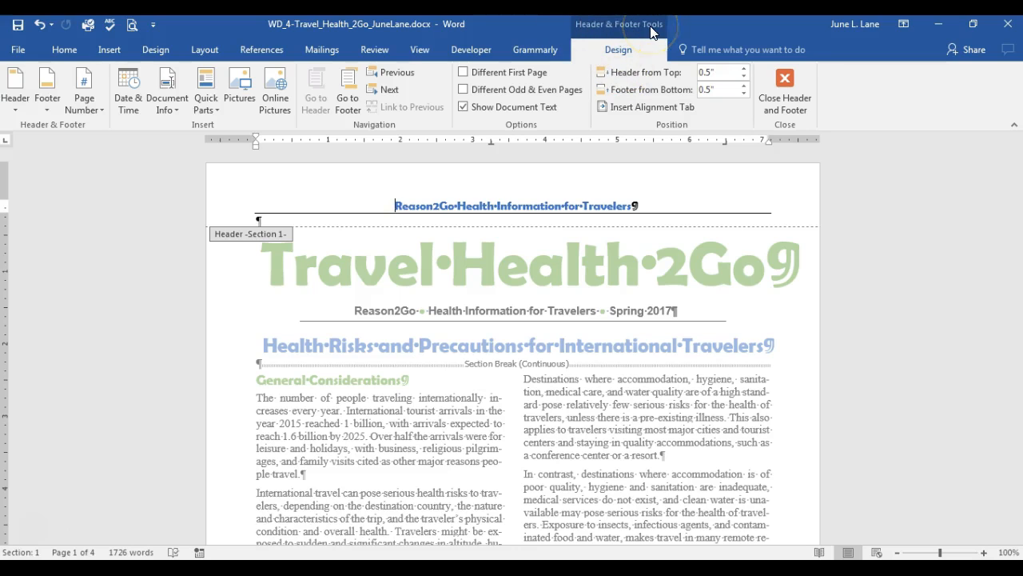
left_click(463, 72)
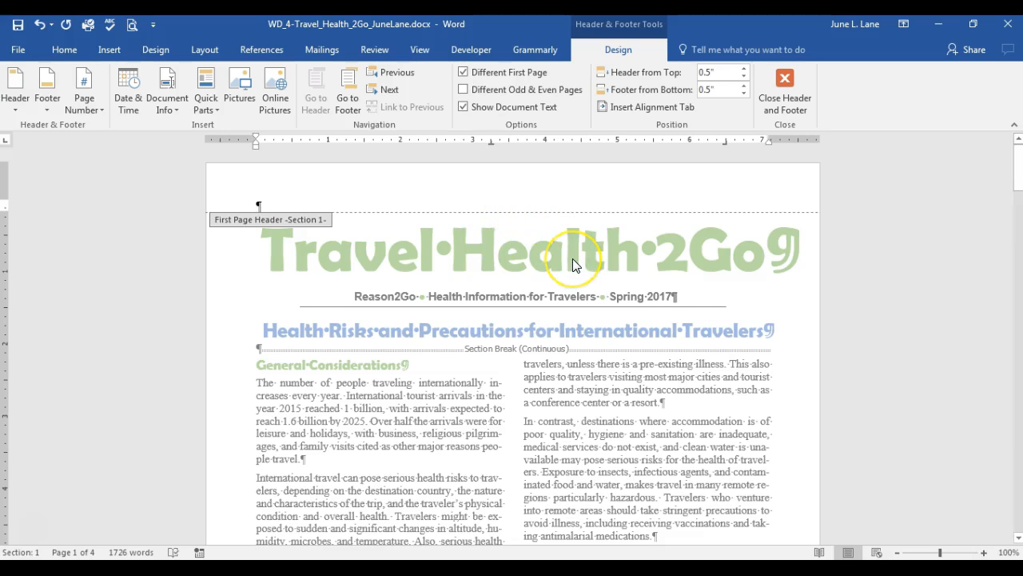
Check the first page's footer and the second page's header, and display multiple pages at 70% zoom.
scroll(582, 320, "down", 7)
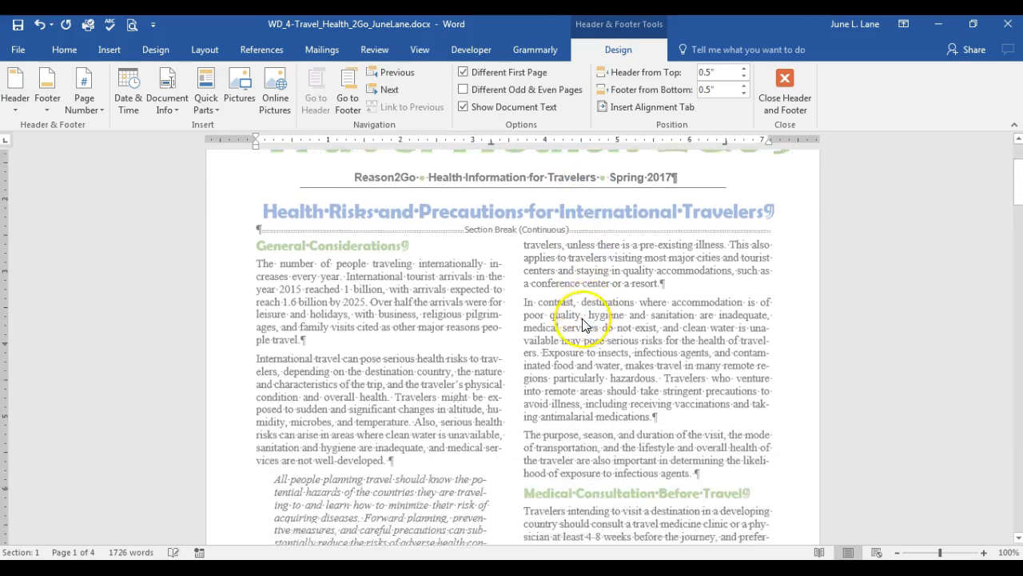
scroll(583, 320, "down", 4)
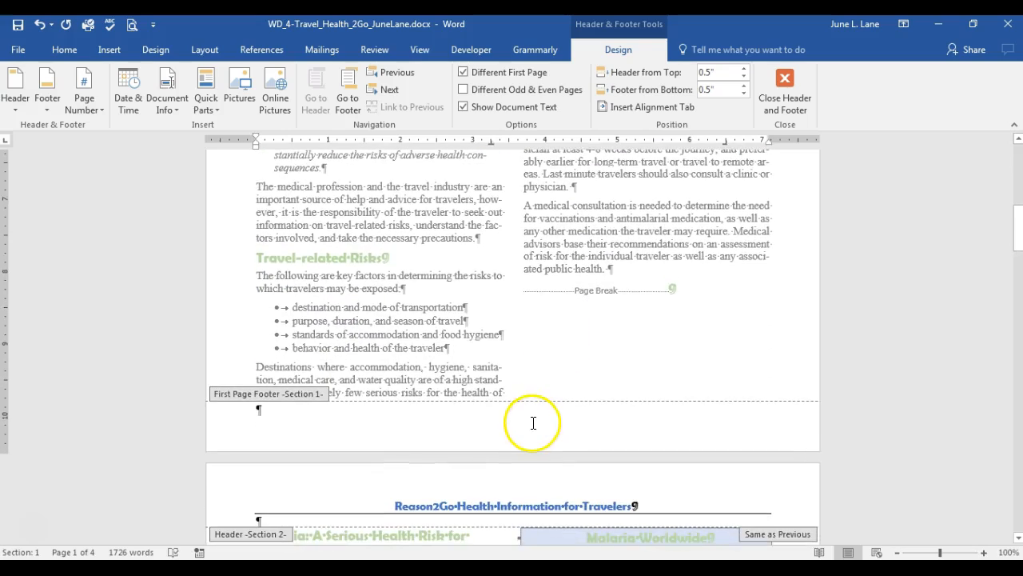
scroll(531, 422, "down", 5)
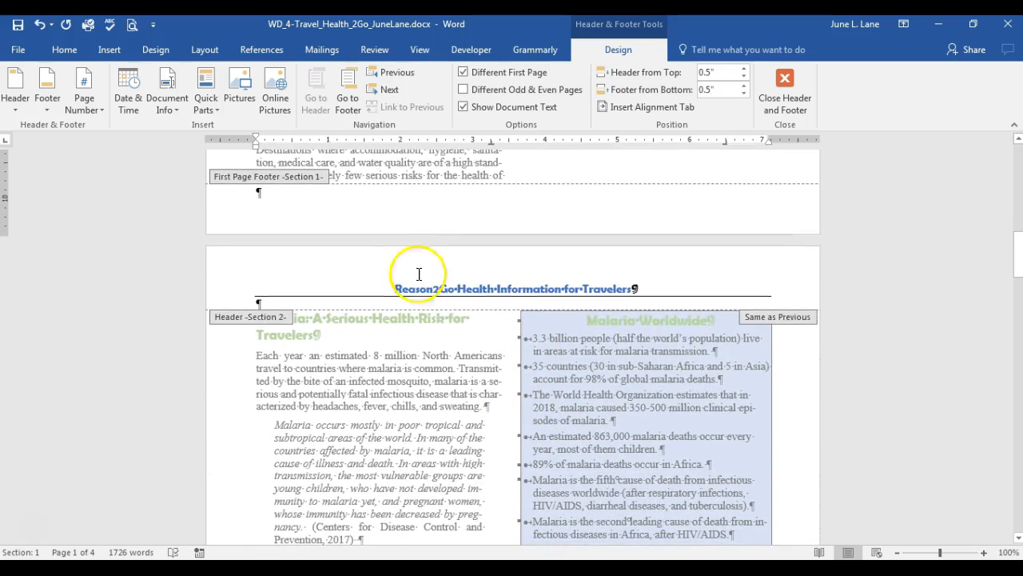
left_click(411, 48)
left_click(431, 90)
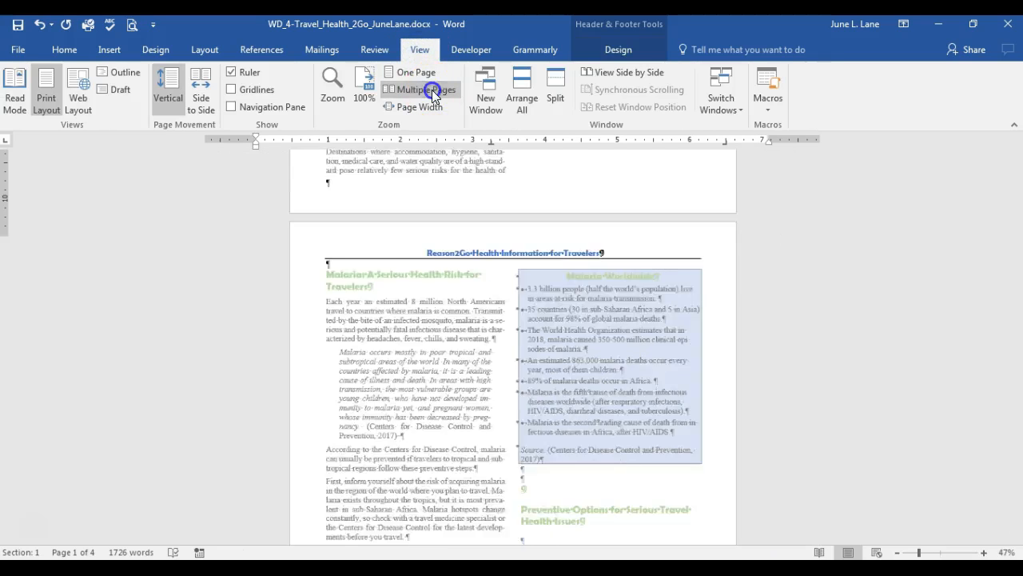
left_click(984, 553)
left_click(984, 552)
left_click(984, 552)
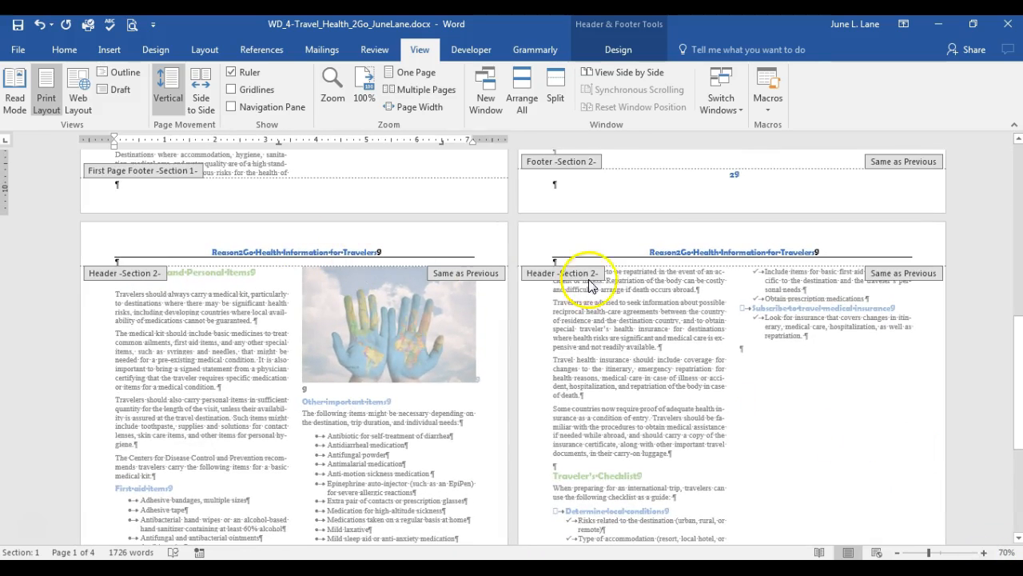
Examine the headers and footer page numbers on all newsletter pages, comparing the first page with the others.
scroll(637, 334, "down", 6)
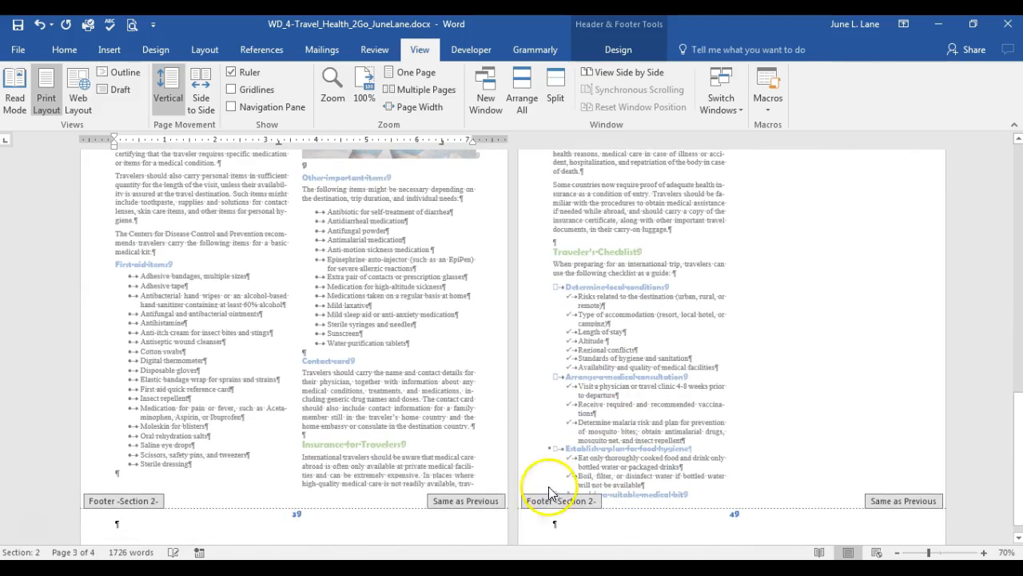
scroll(576, 486, "up", 9)
scroll(587, 485, "up", 12)
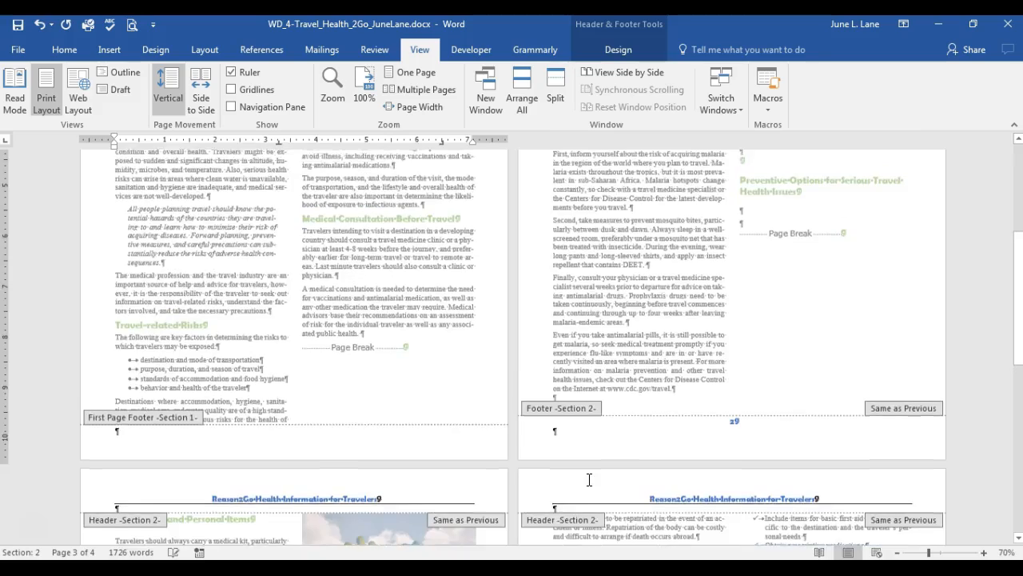
scroll(589, 483, "up", 1)
left_click(231, 176)
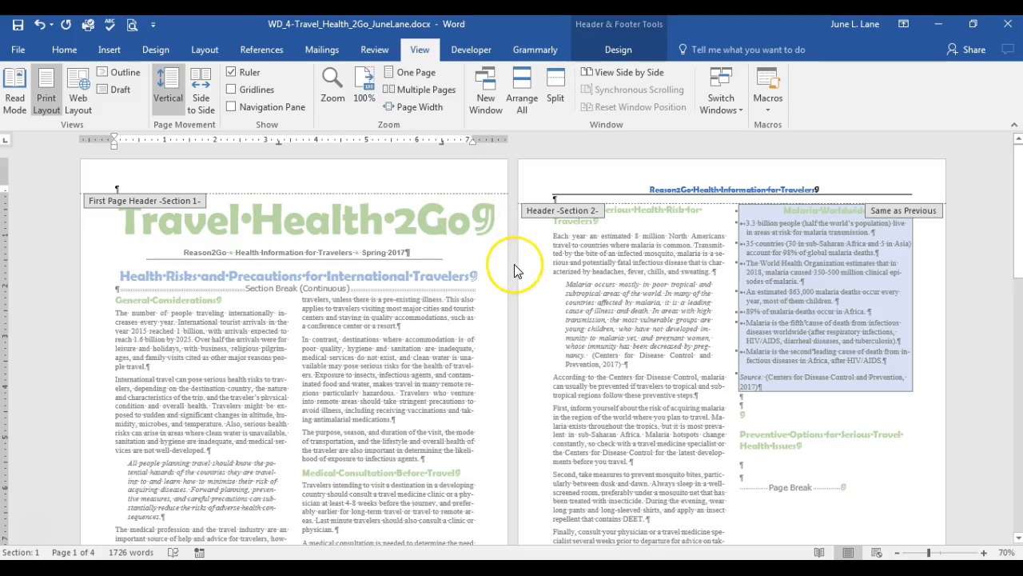
scroll(514, 272, "down", 6)
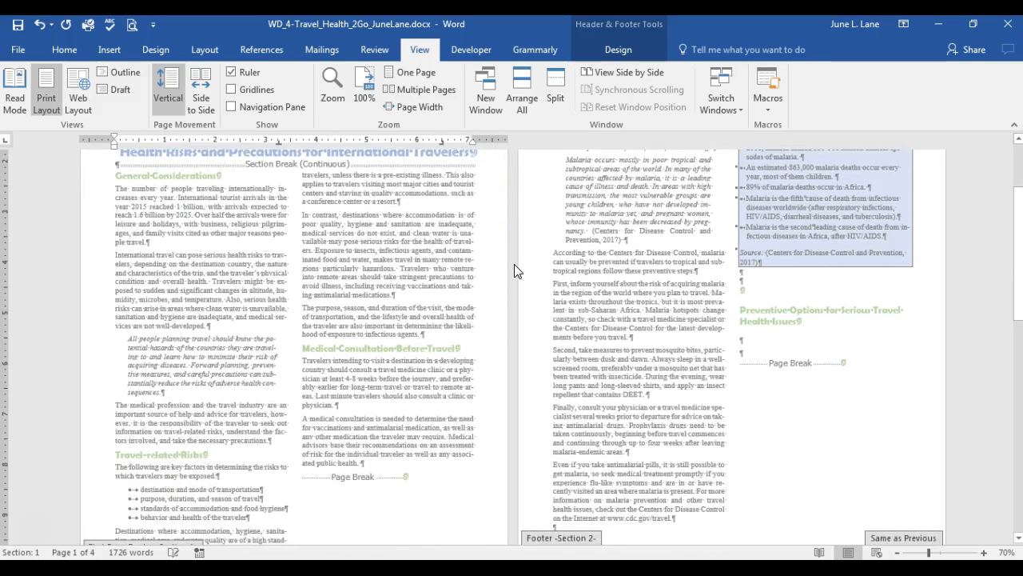
scroll(515, 272, "up", 2)
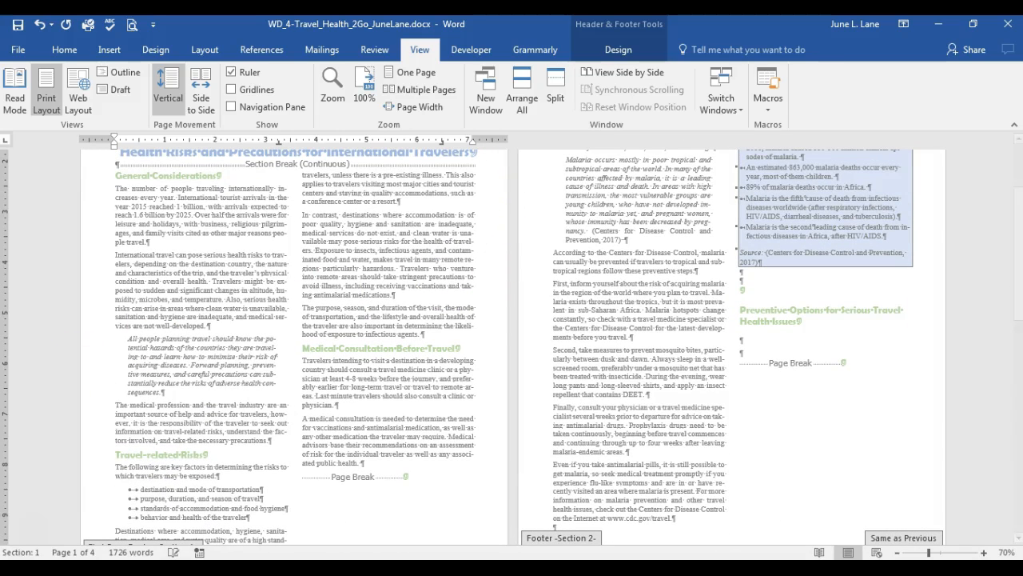